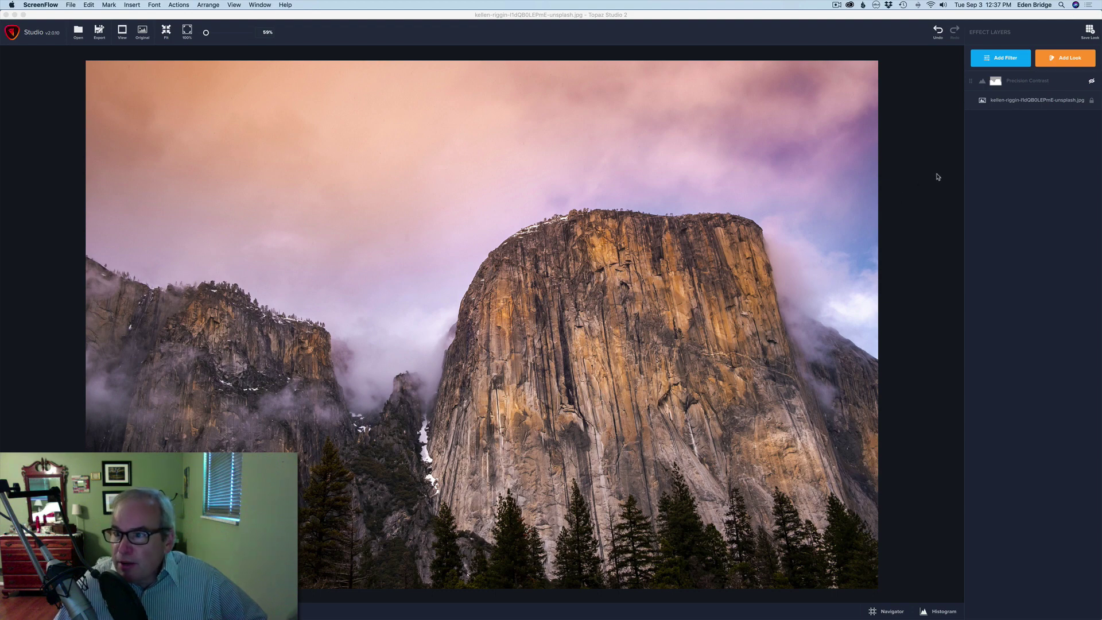
- Toggle the Precision Contrast effect on and off to compare the photo, leaving the effect enabled
click(1090, 82)
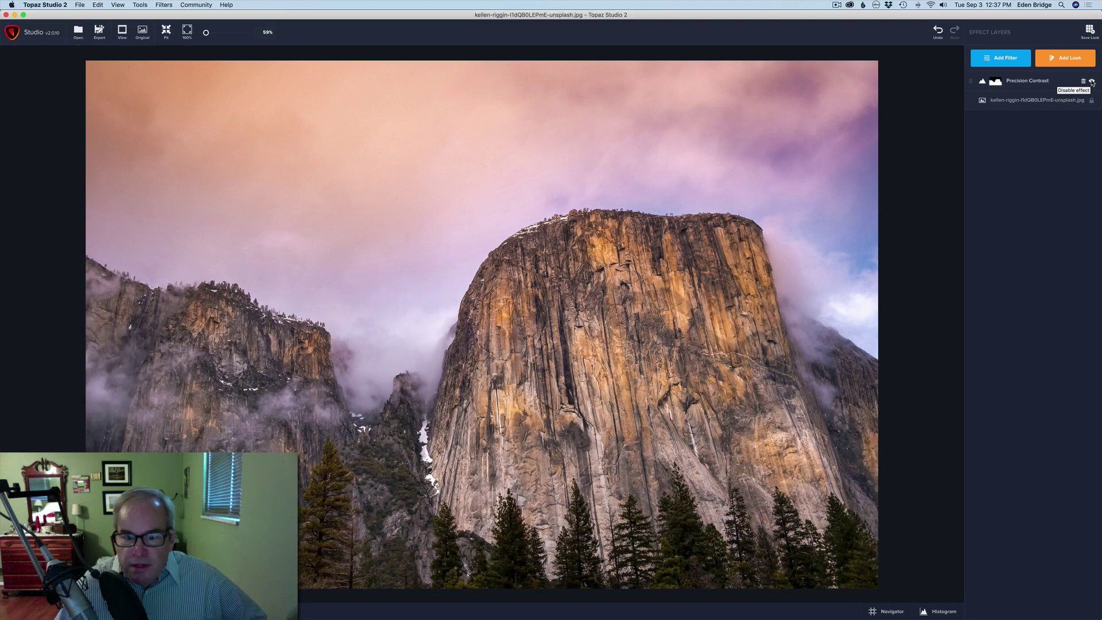
click(1092, 82)
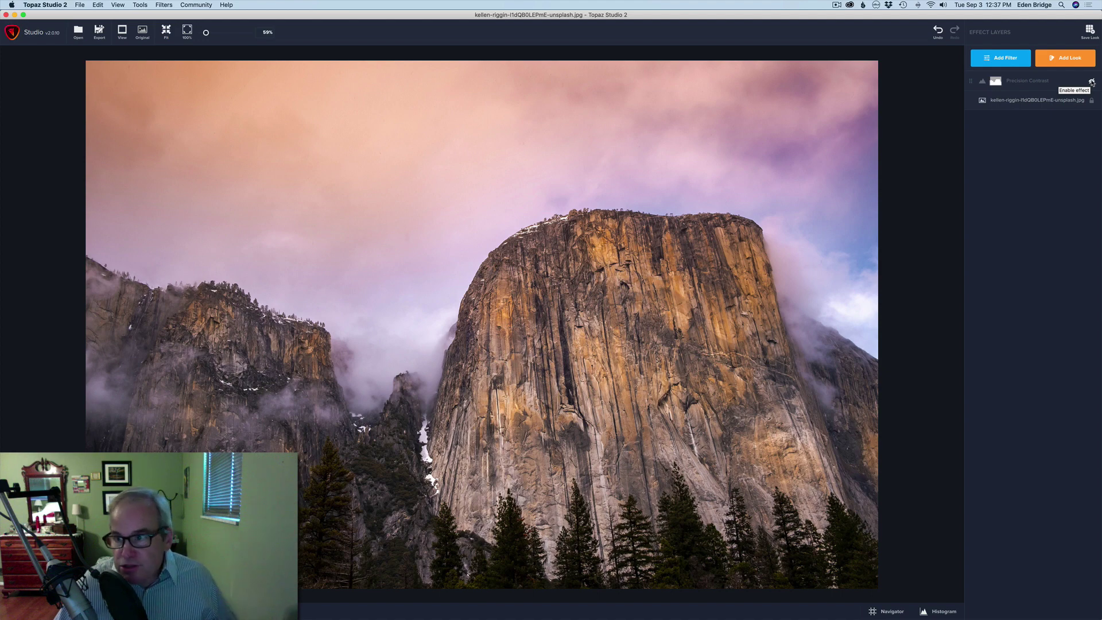
click(1092, 82)
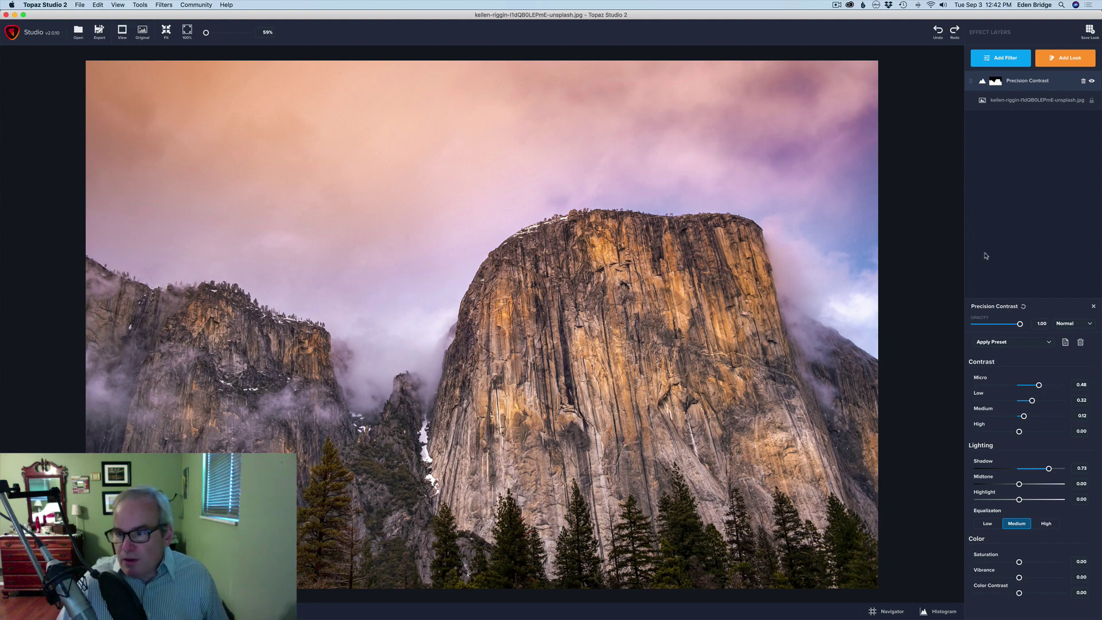
- Reset all Precision Contrast settings and raise the Micro contrast to 0.61
click(1024, 307)
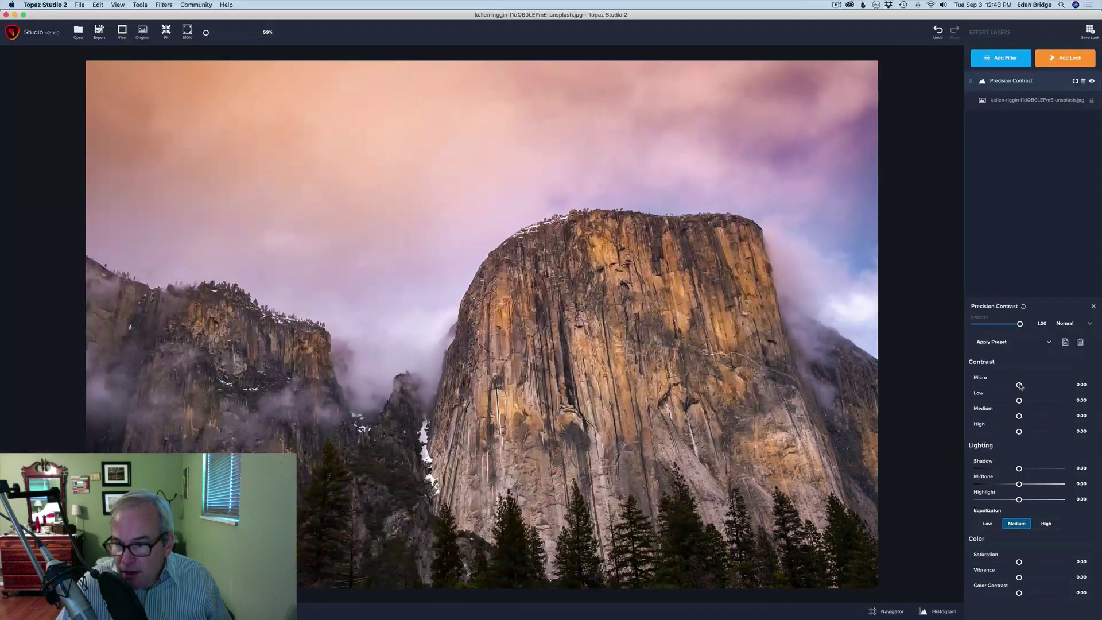
drag(1020, 386, 1046, 388)
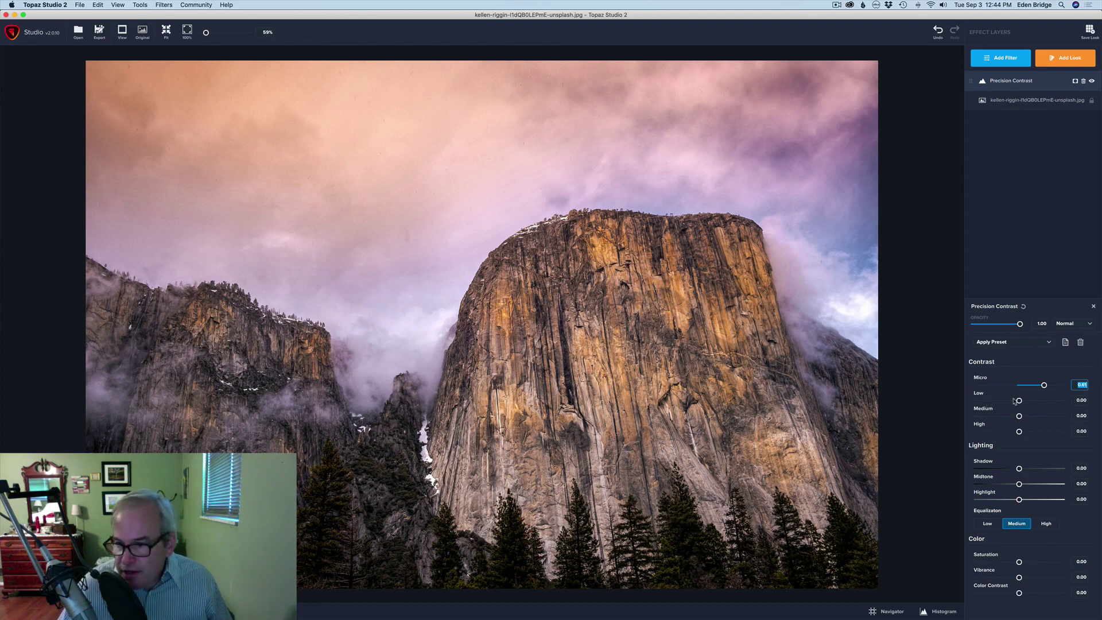
- Try the Low and Medium contrast at their extremes and settle on 0.33 for Low and 0.09 for Medium
click(1020, 400)
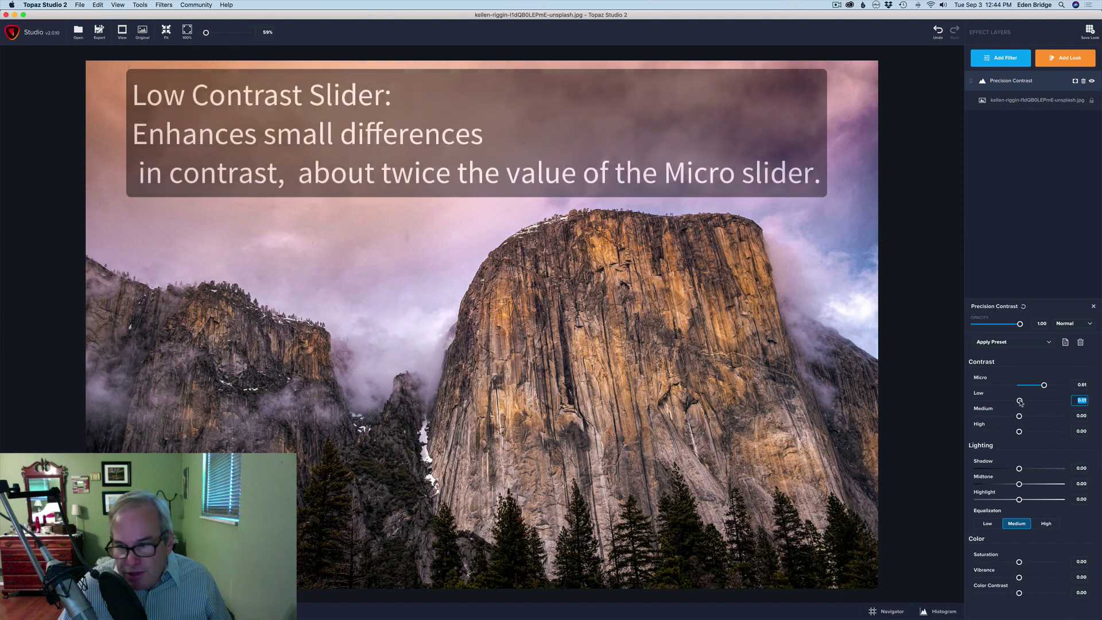
drag(1021, 403, 947, 398)
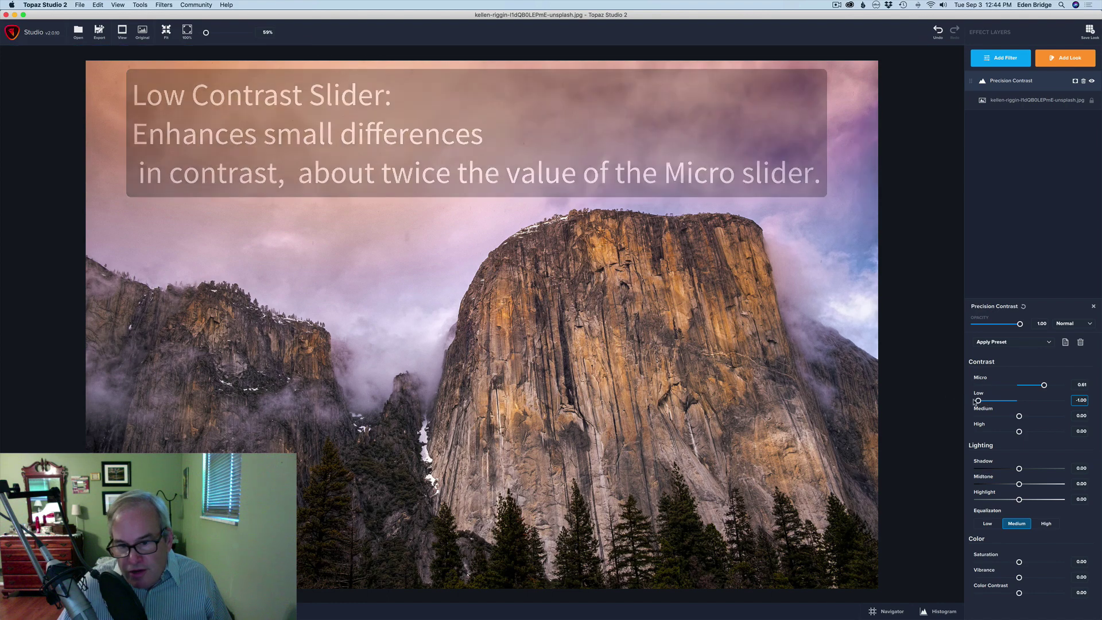
drag(977, 401, 999, 406)
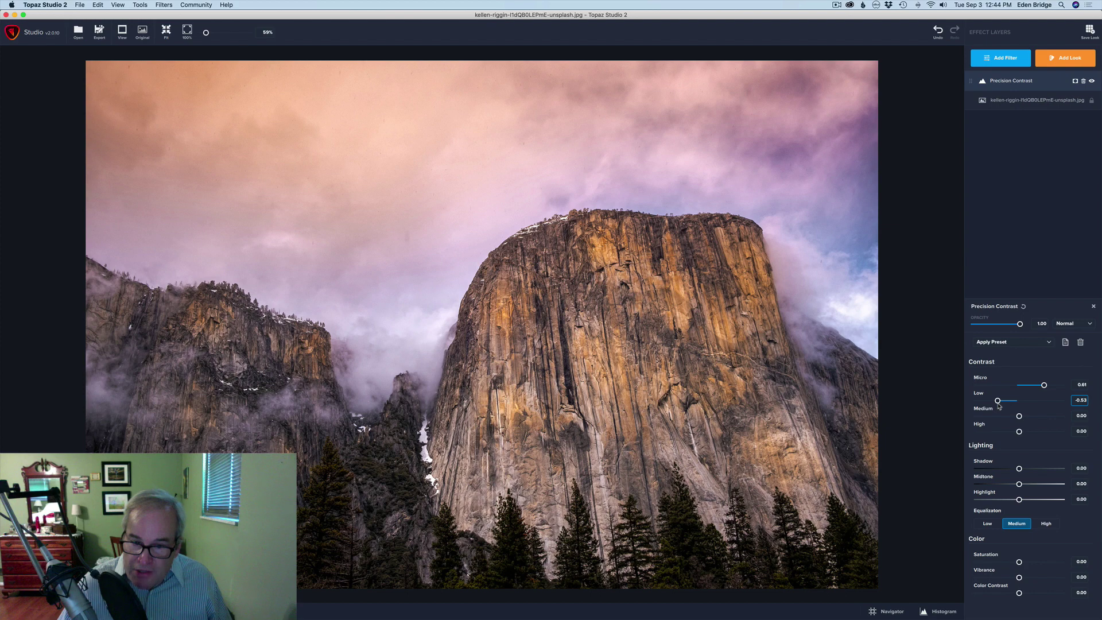
drag(999, 406, 1074, 426)
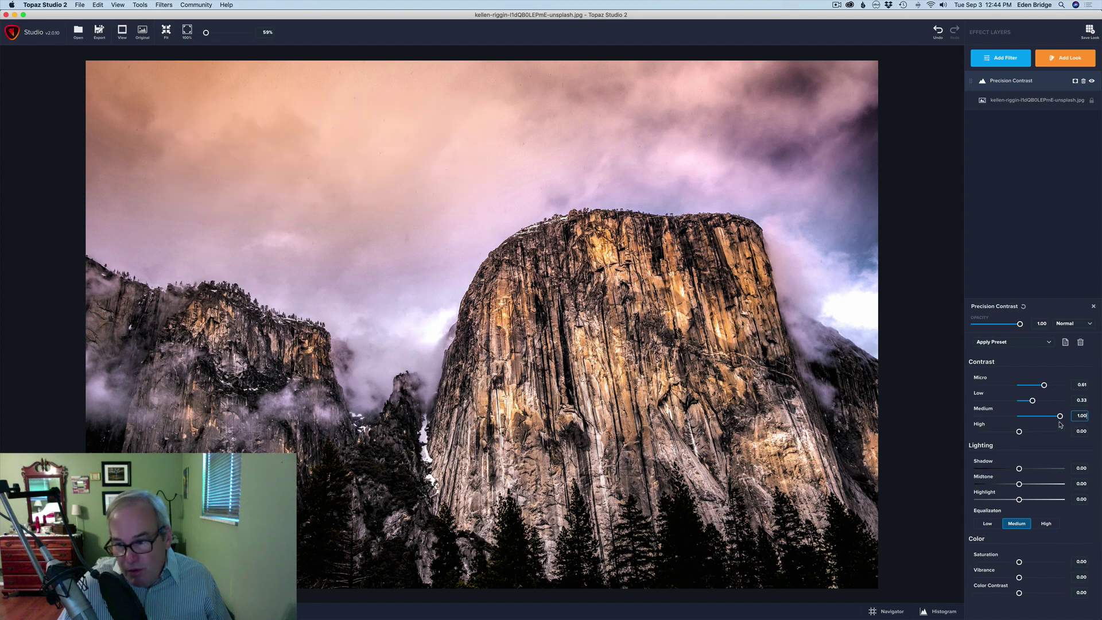
drag(1060, 424, 972, 416)
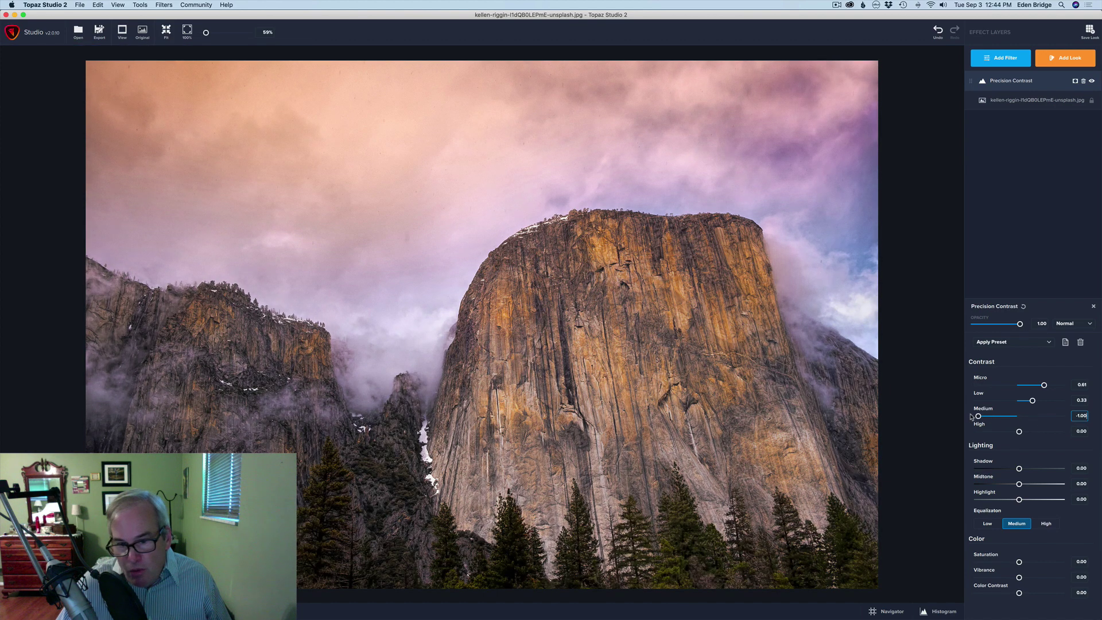
click(851, 414)
drag(977, 425, 1025, 430)
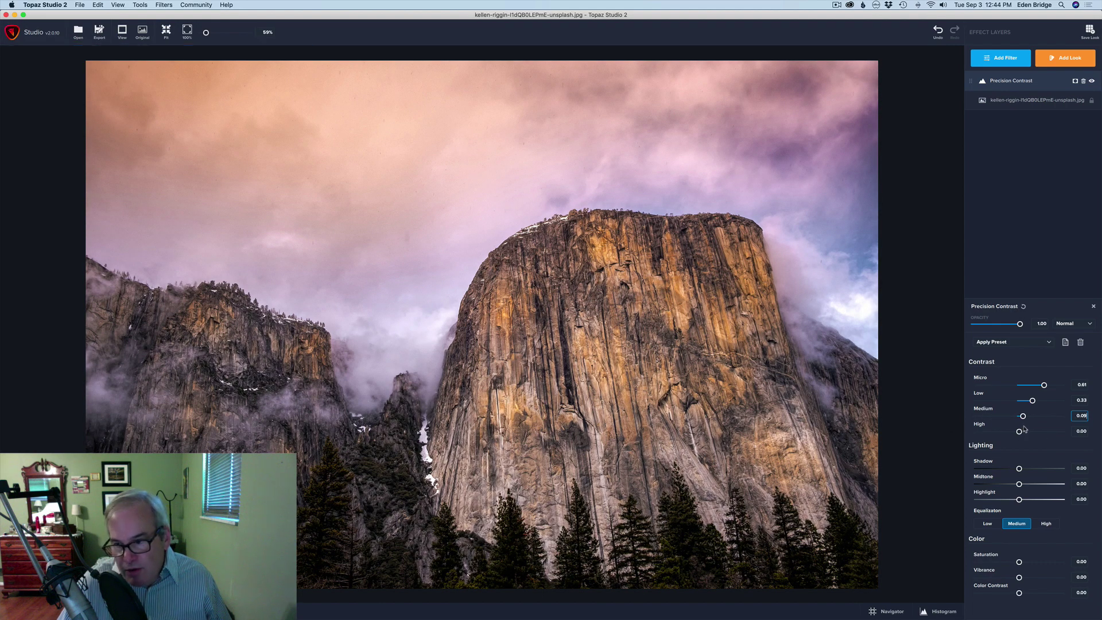
- Try the High contrast at 1.00, -1.00 and slightly negative values, and return it to 0.00
key(super+a)
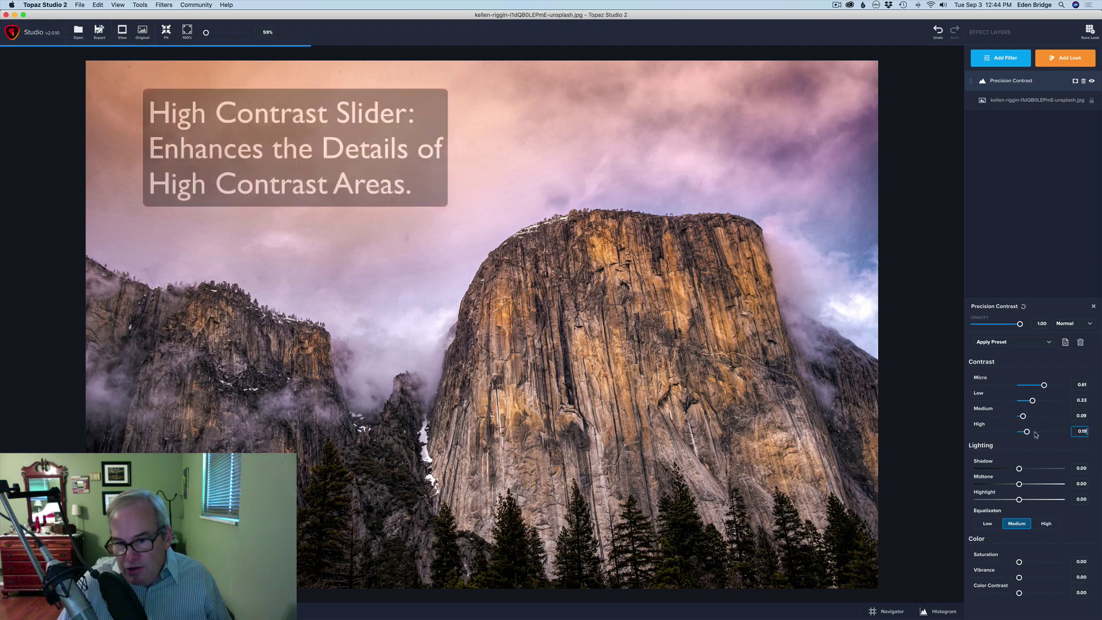
drag(1020, 432, 1060, 432)
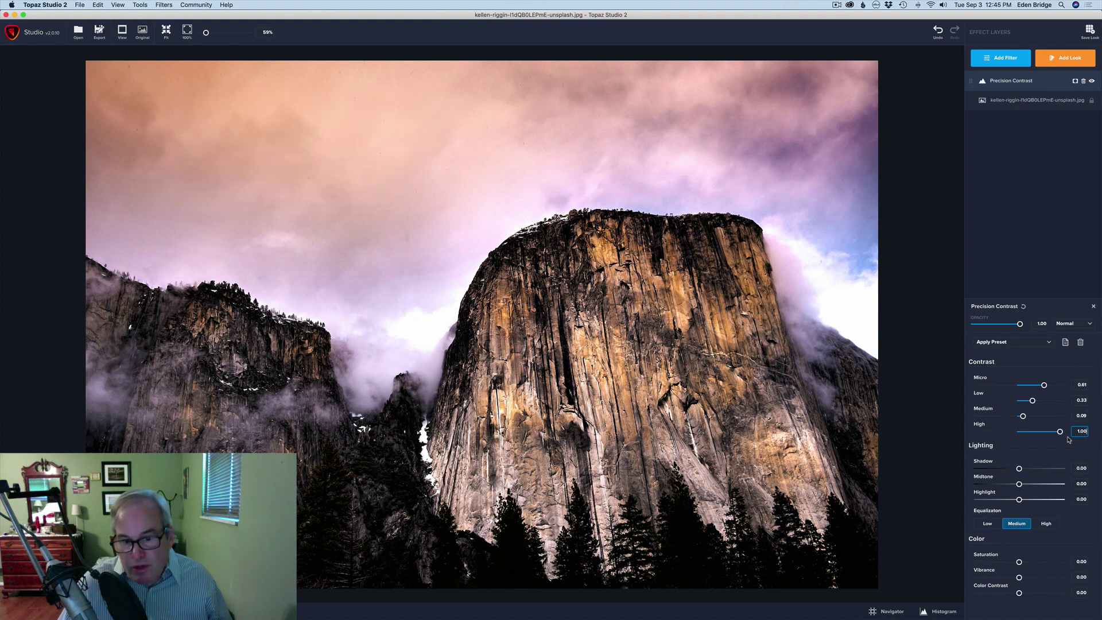
drag(1060, 431, 960, 432)
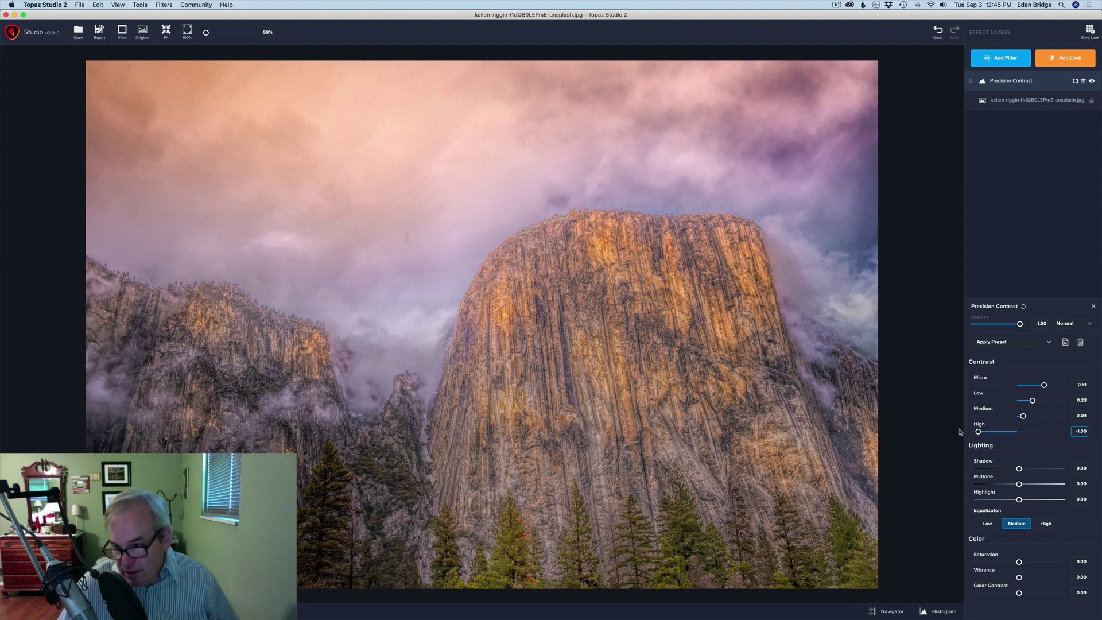
click(1018, 432)
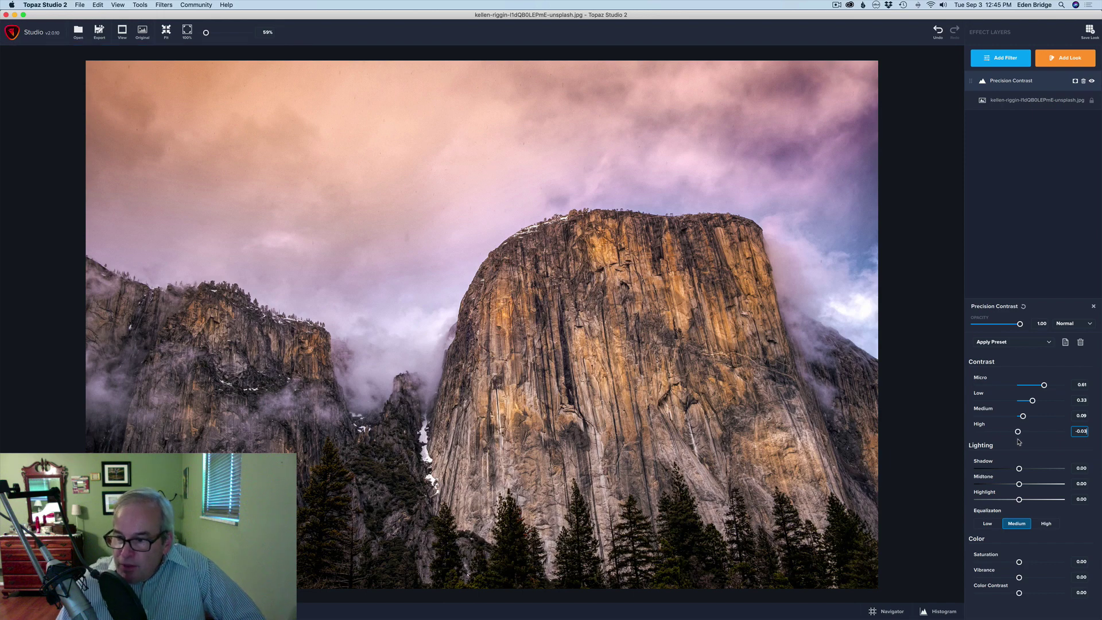
key(Down)
key(Down)
key(Down)
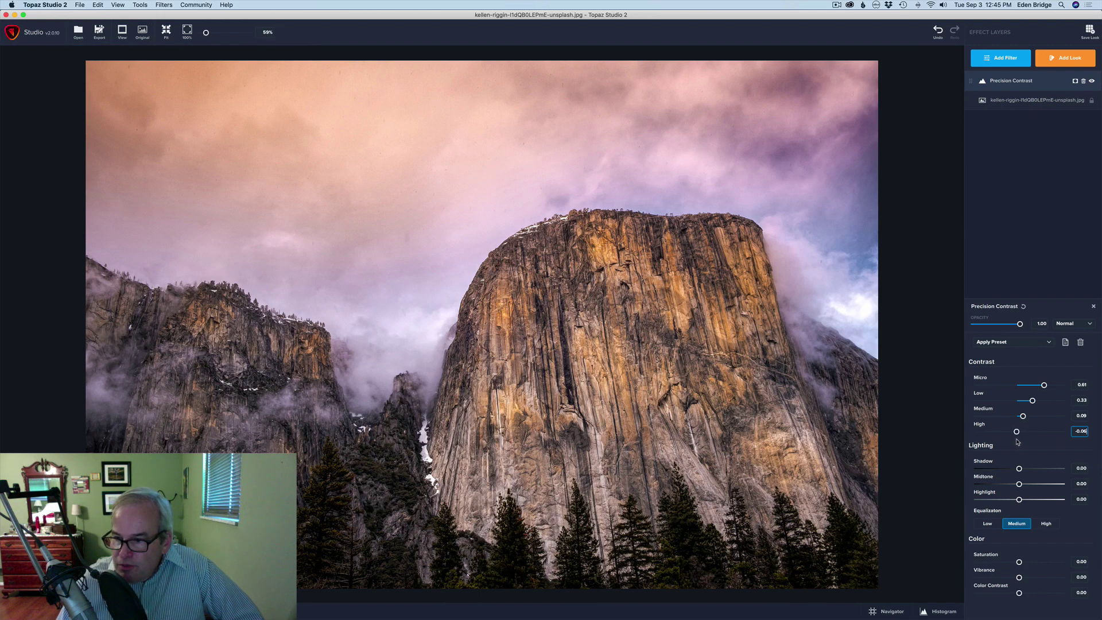
key(Up)
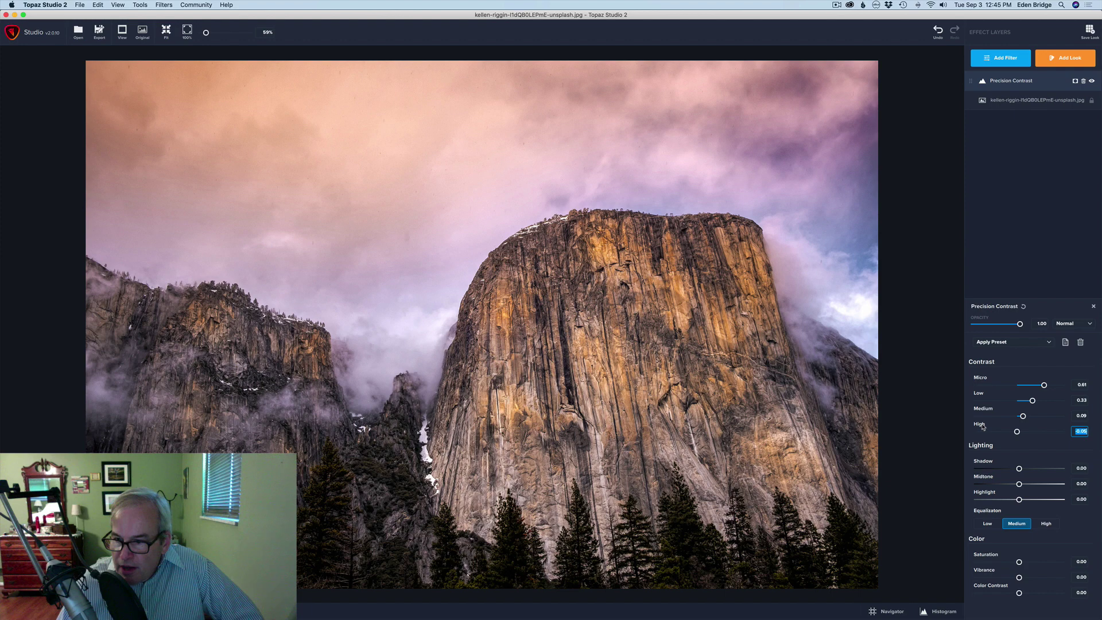
text(0)
key(Return)
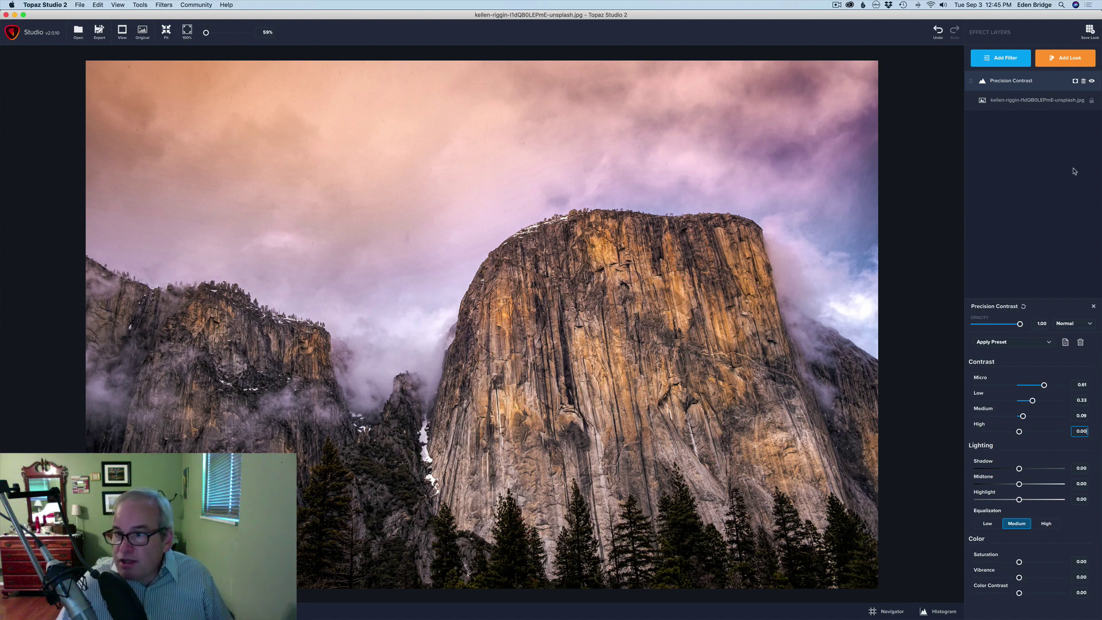
- Compare the photo with and without the Precision Contrast effect, and reopen the effect's settings
click(1092, 81)
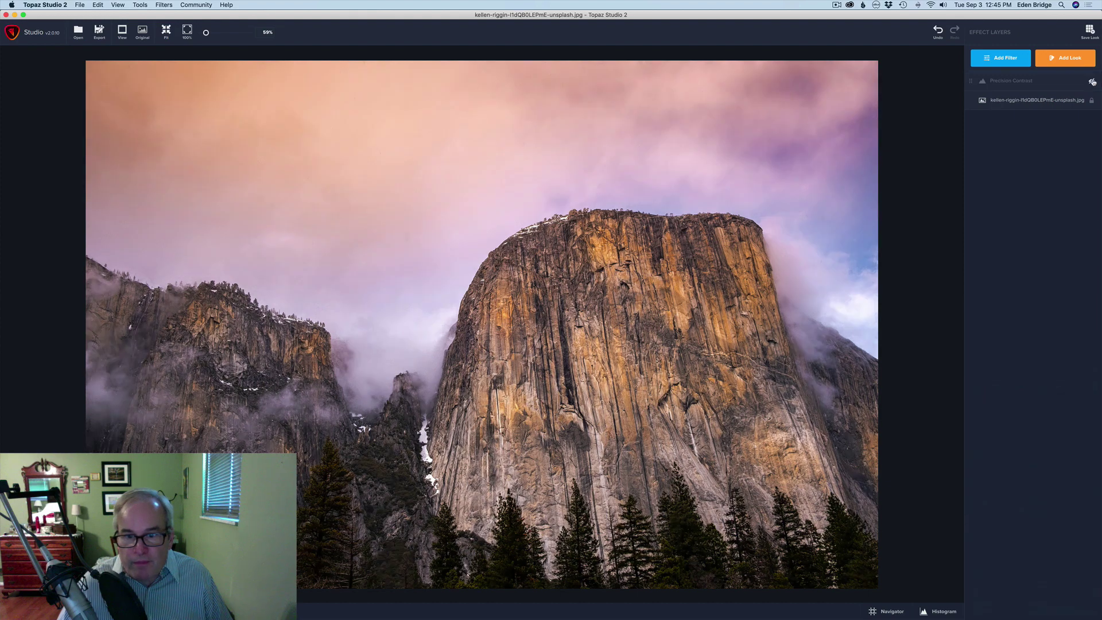
click(1092, 81)
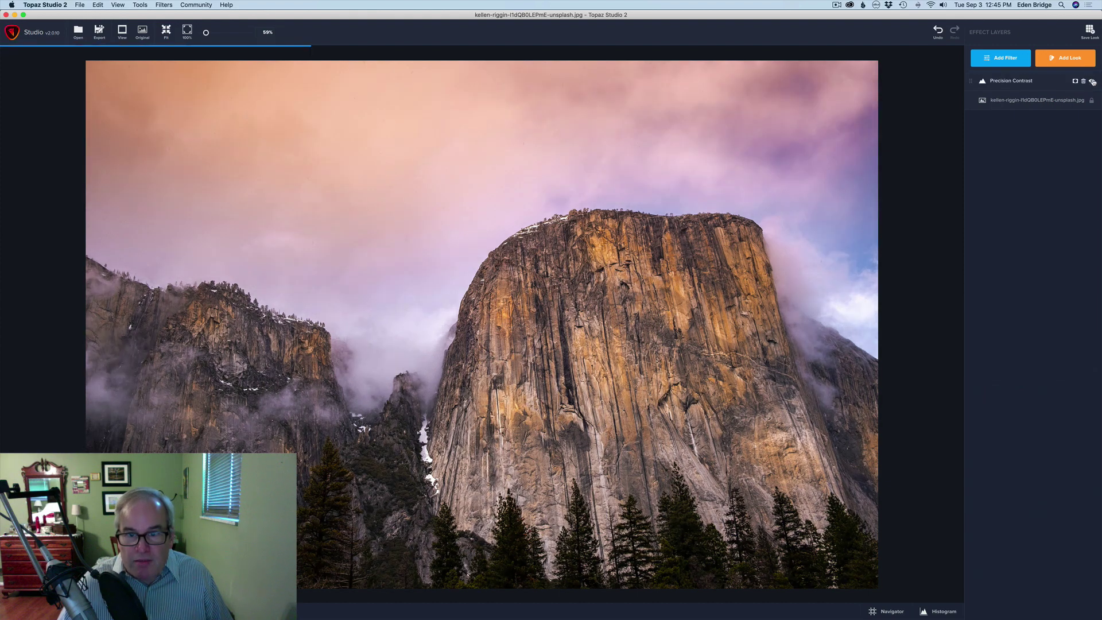
click(1091, 81)
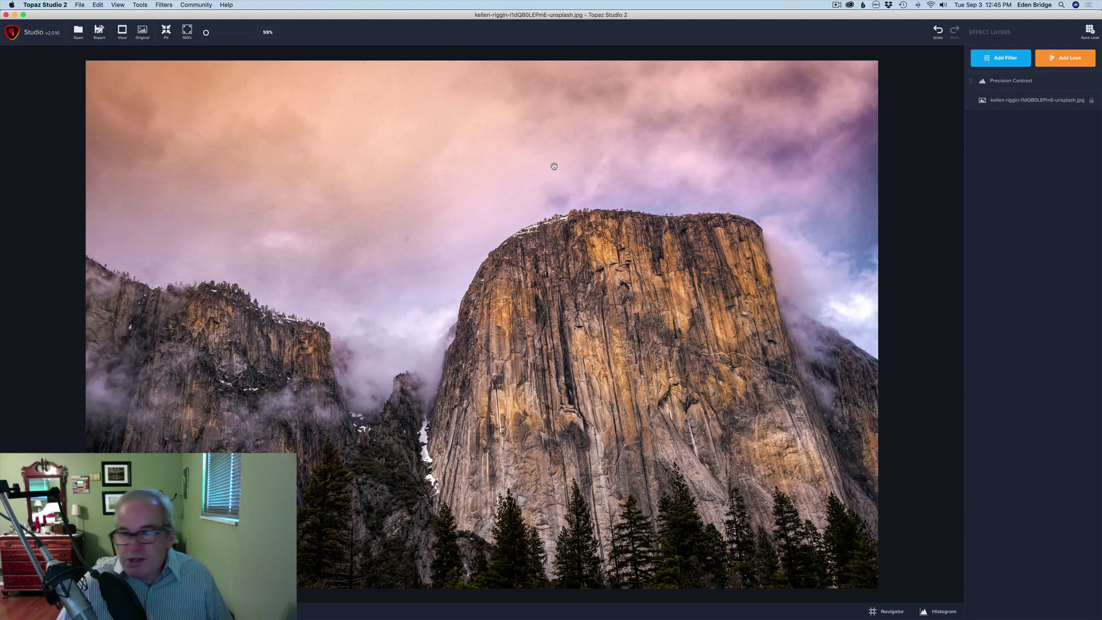
click(1020, 86)
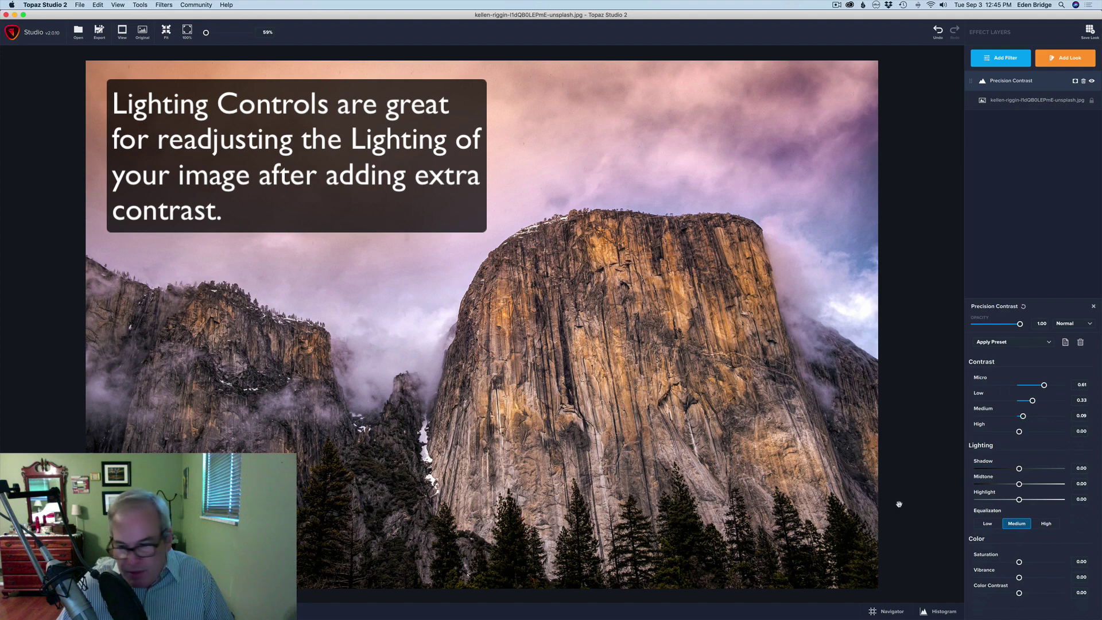
- Adjust the Precision Contrast lighting to Shadow 0.44, Midtone 0.18 and Highlight 0.12
click(1020, 469)
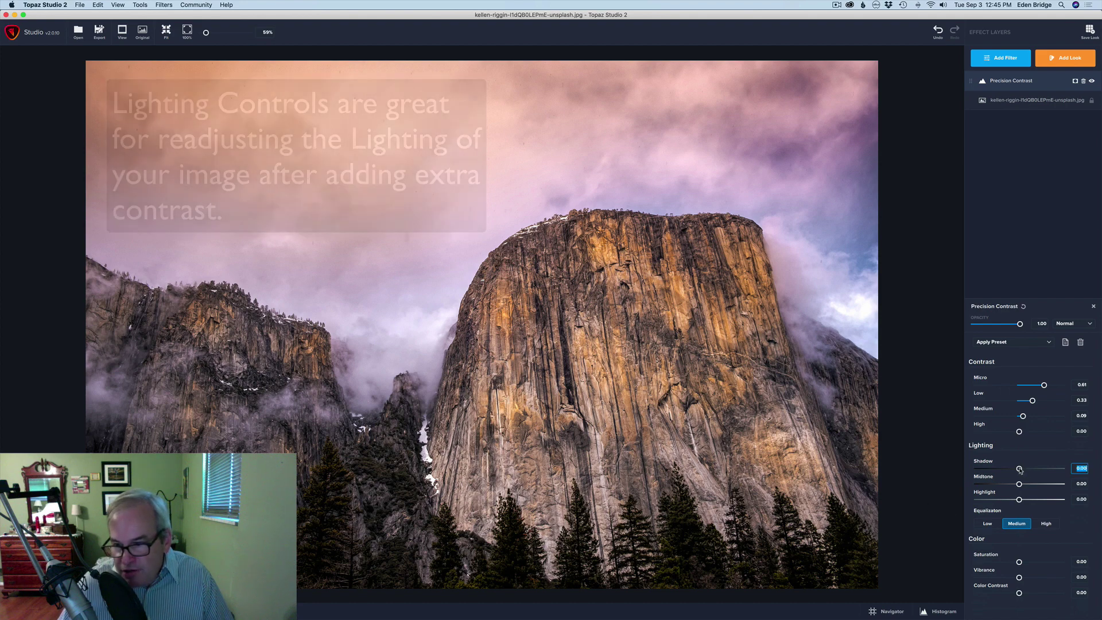
drag(1020, 470, 1038, 472)
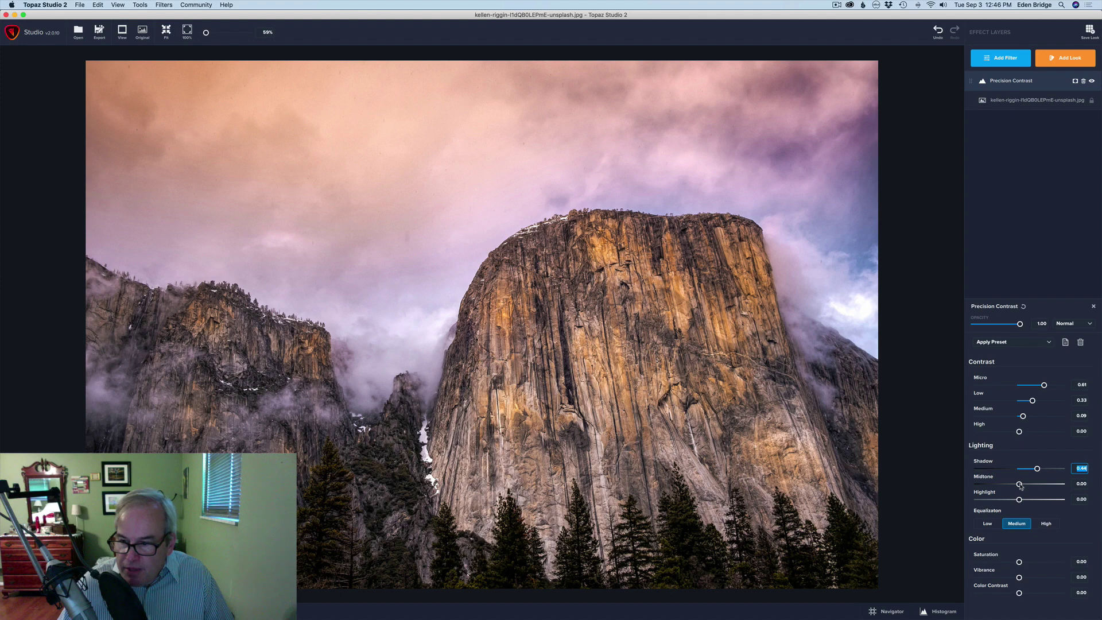
drag(1021, 486, 1028, 487)
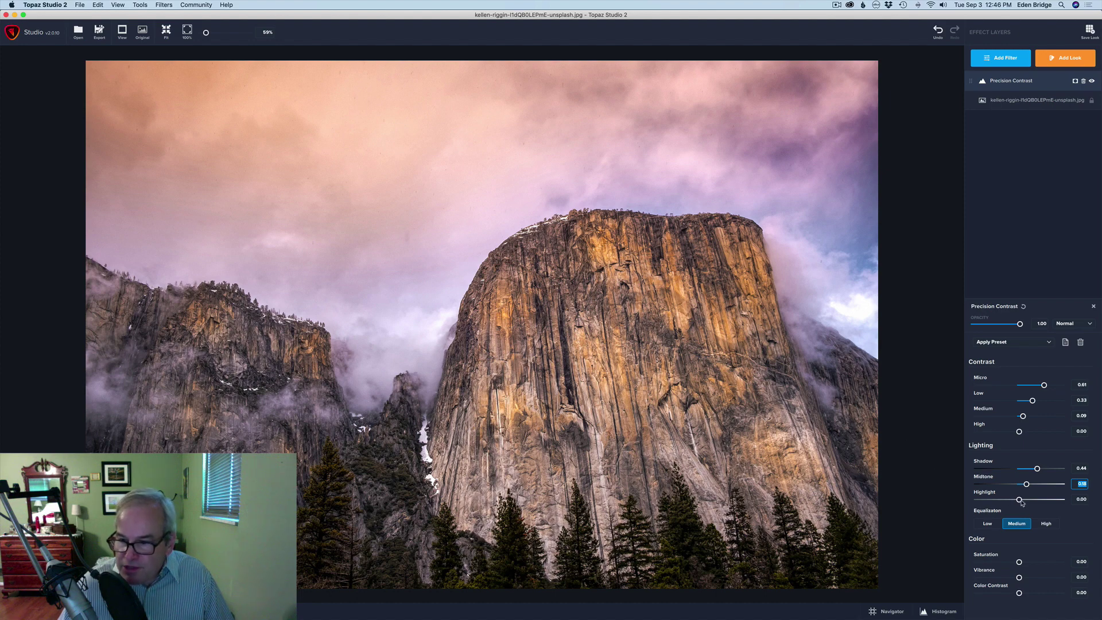
mouse_move(1019, 500)
mouse_down()
mouse_move(987, 502)
mouse_move(1038, 503)
mouse_move(1025, 502)
mouse_up()
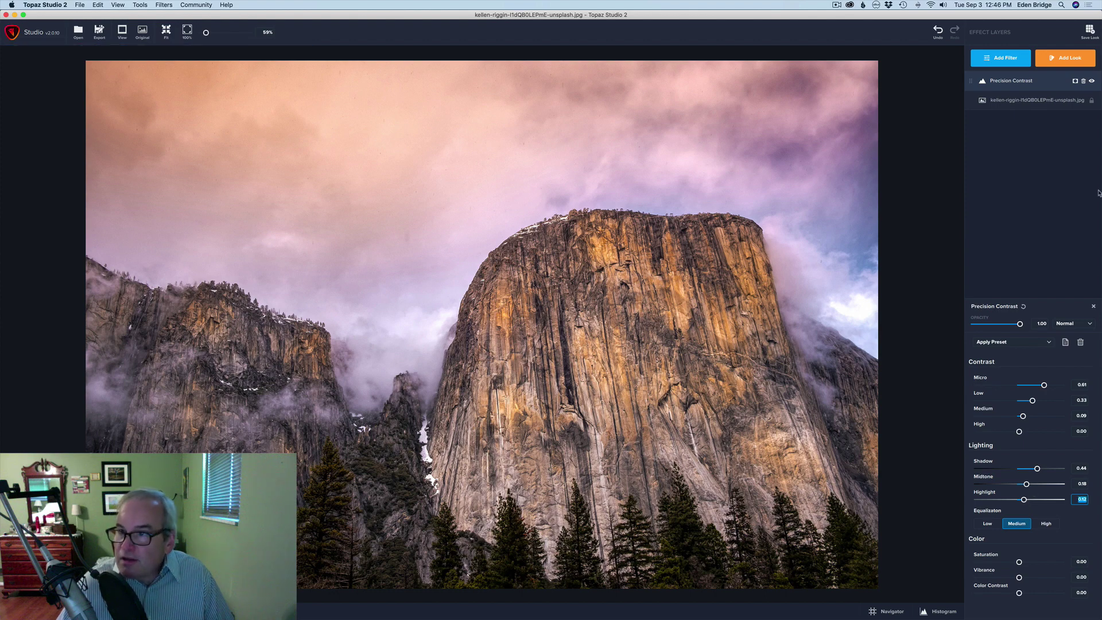
- Review the lighting adjustments by disabling and re-enabling Precision Contrast, and bring its settings back up
click(1093, 82)
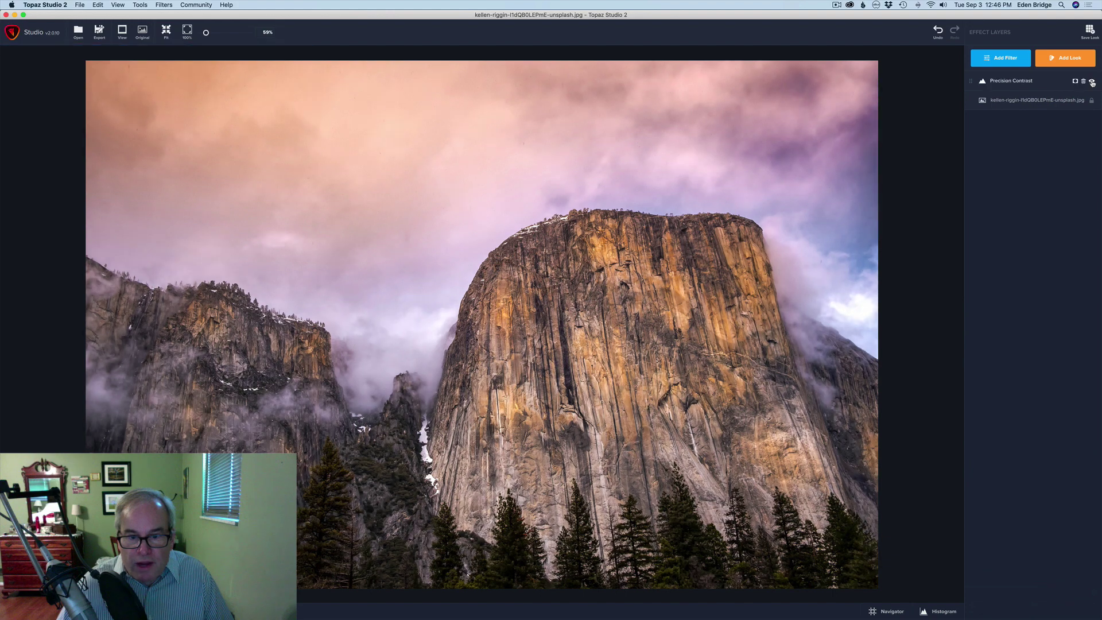
click(1007, 82)
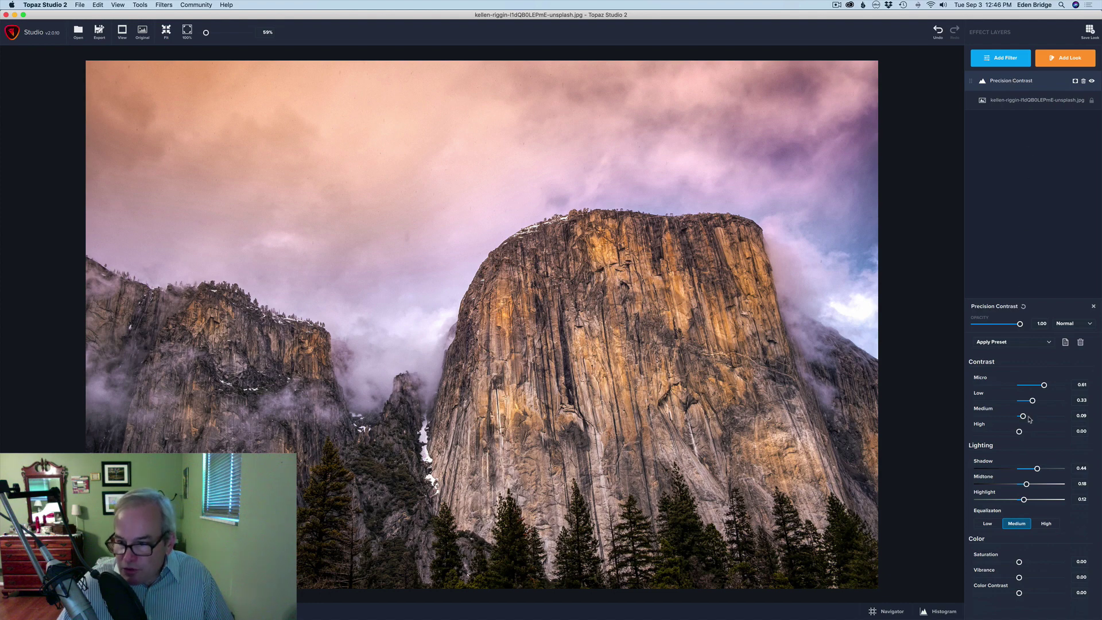
click(1093, 82)
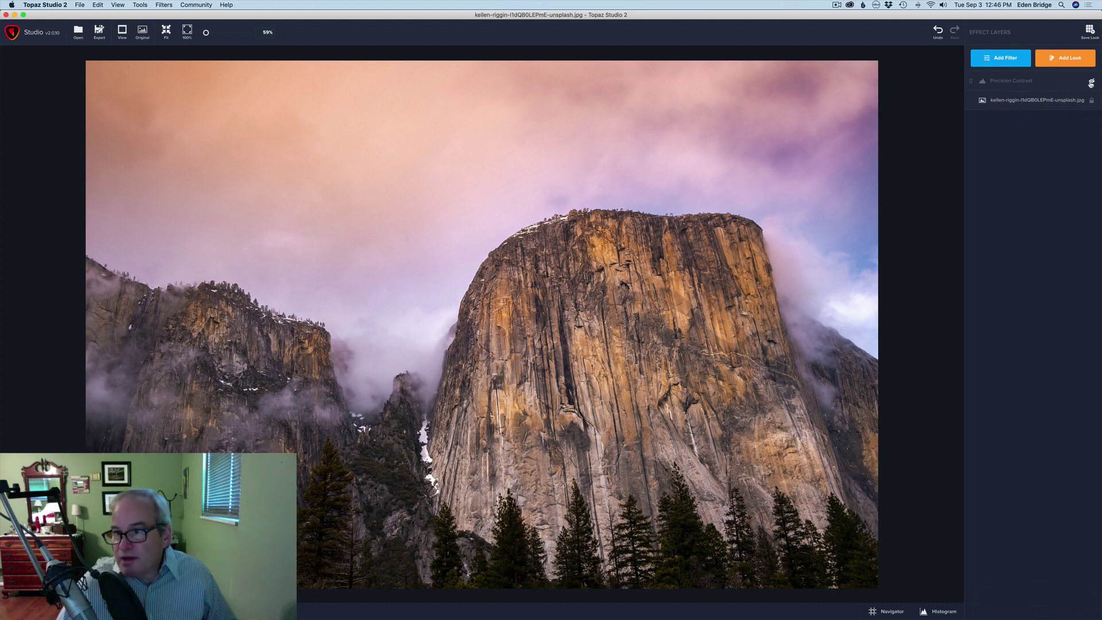
click(1092, 82)
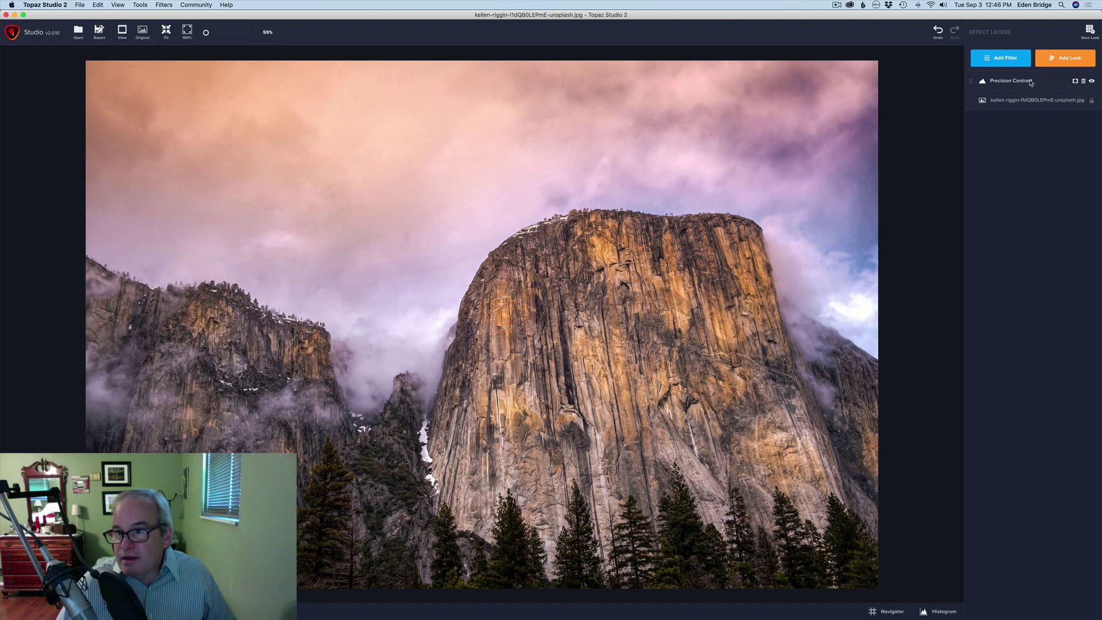
click(1030, 82)
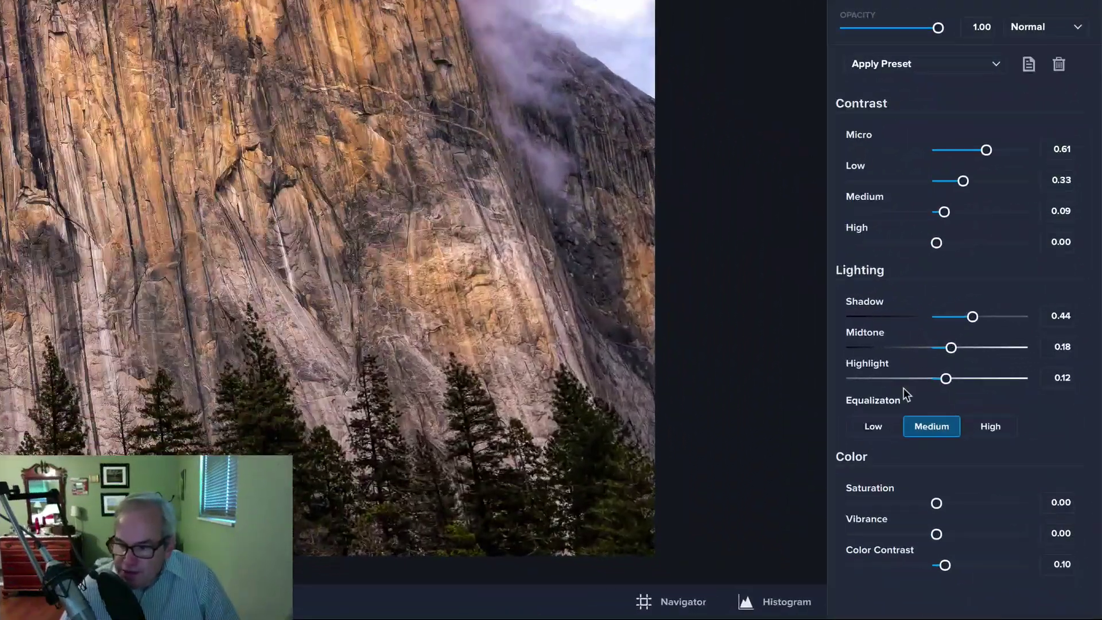
- Try the Low, Medium and High equalization options and return the equalization to Medium
click(876, 429)
click(933, 427)
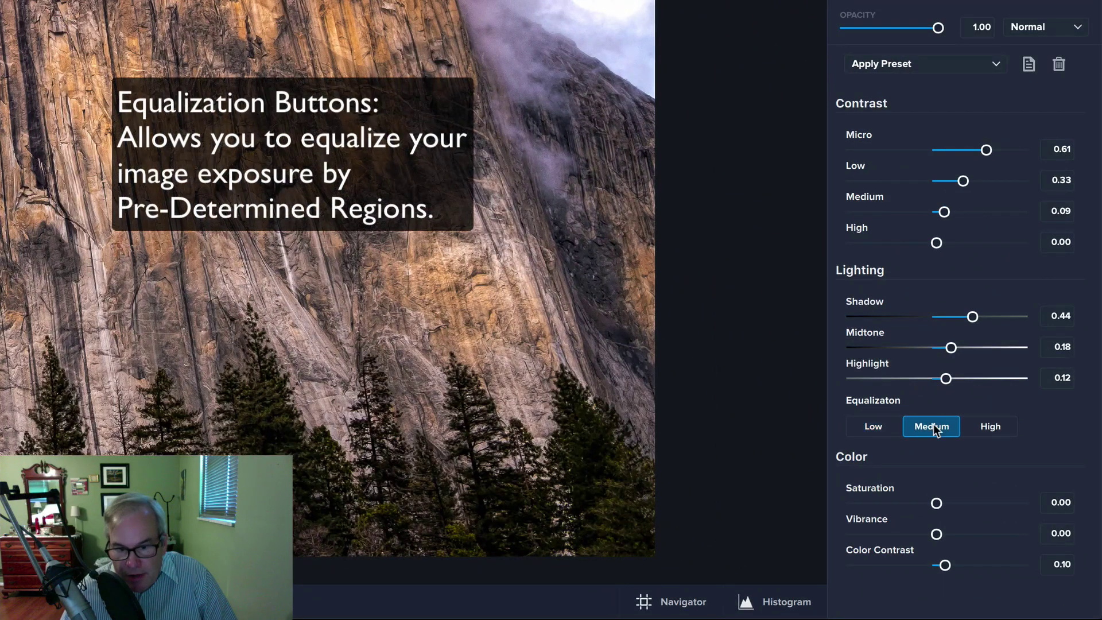
click(989, 429)
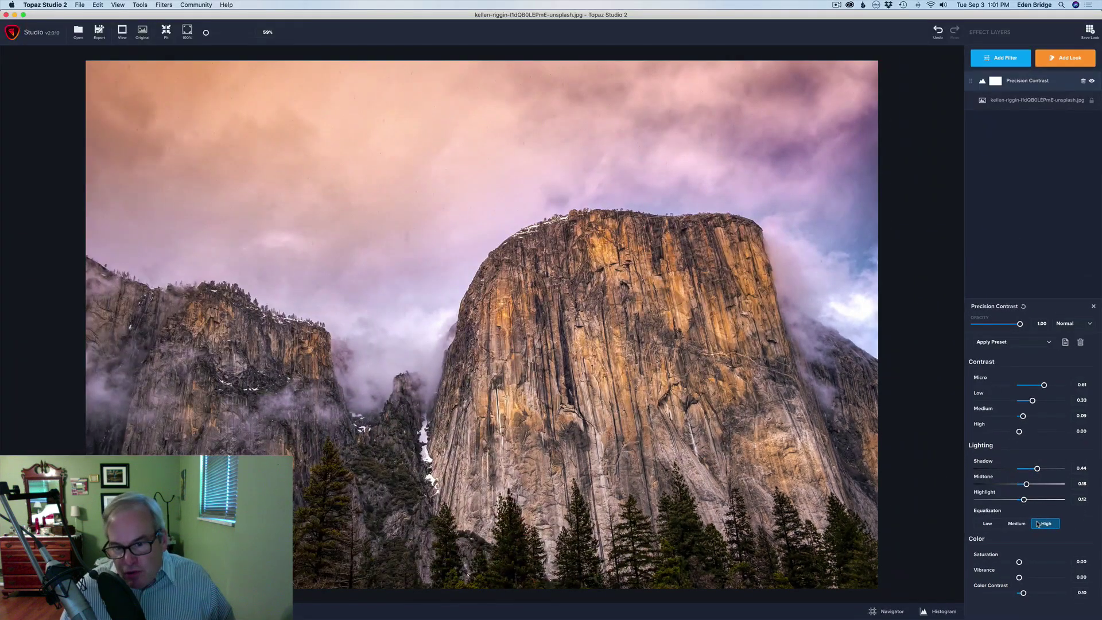
click(988, 524)
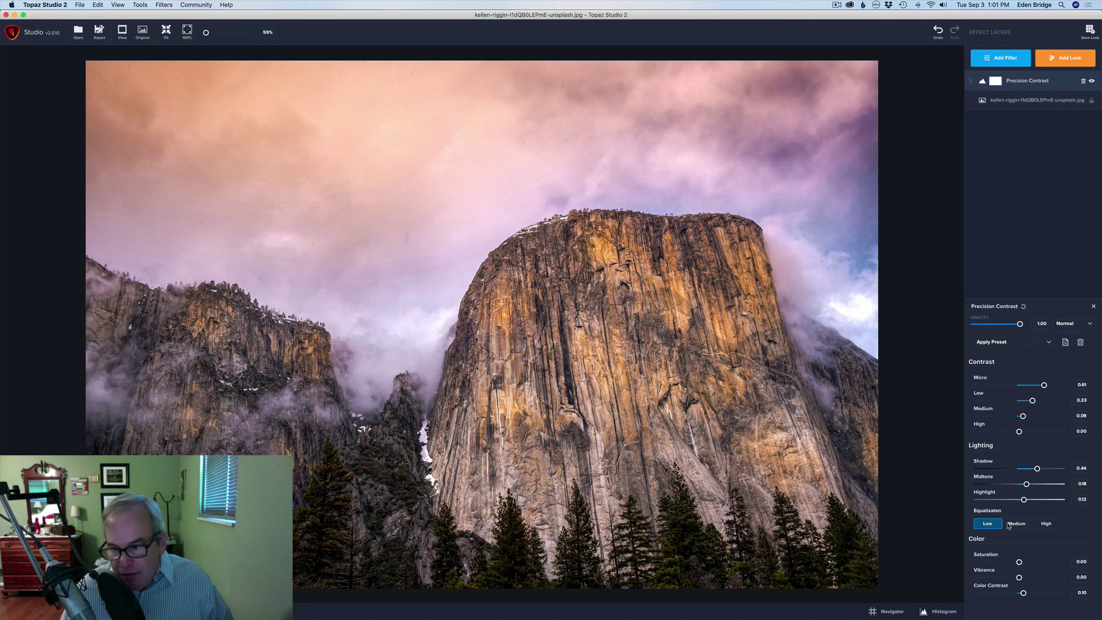
click(1018, 524)
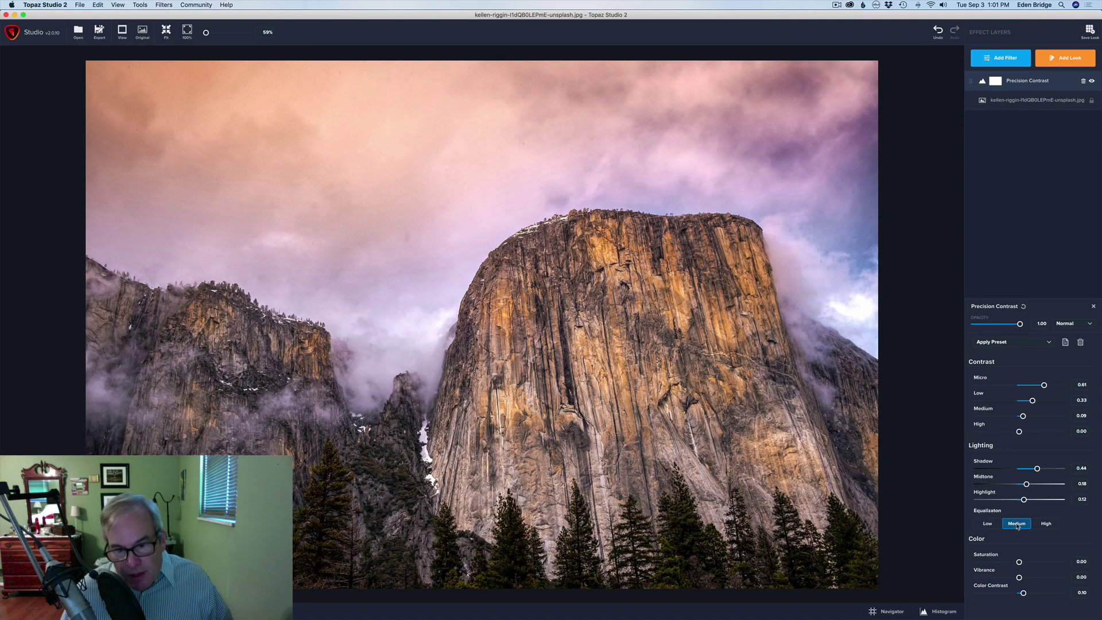
- Compare the effect of High, Medium and Low equalization on the photo again, finishing on Medium
click(1045, 523)
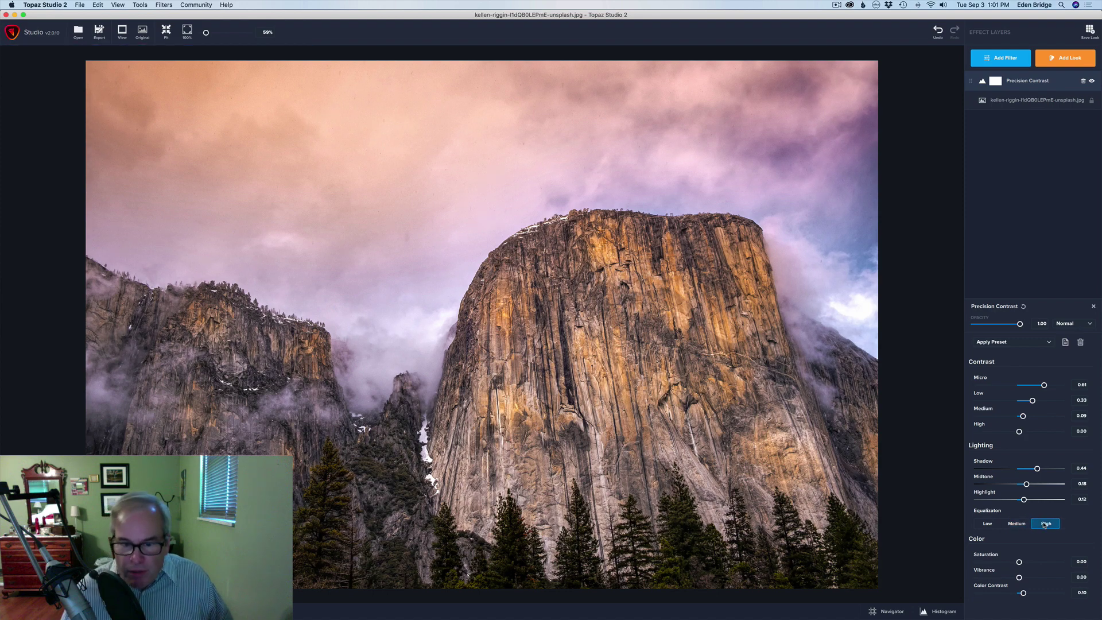
click(1018, 523)
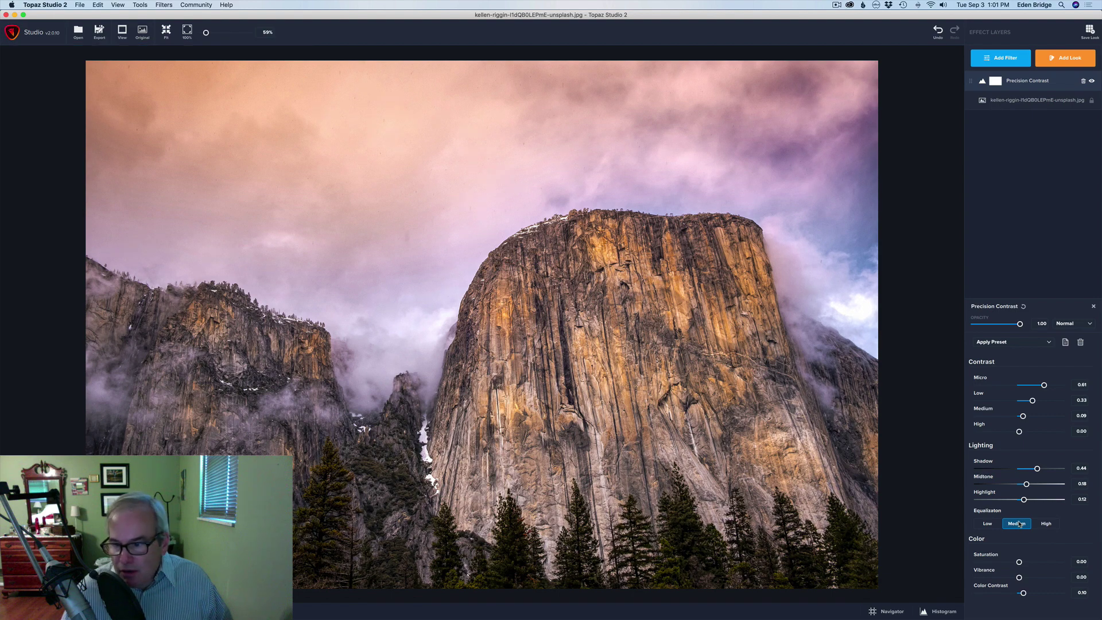
click(987, 525)
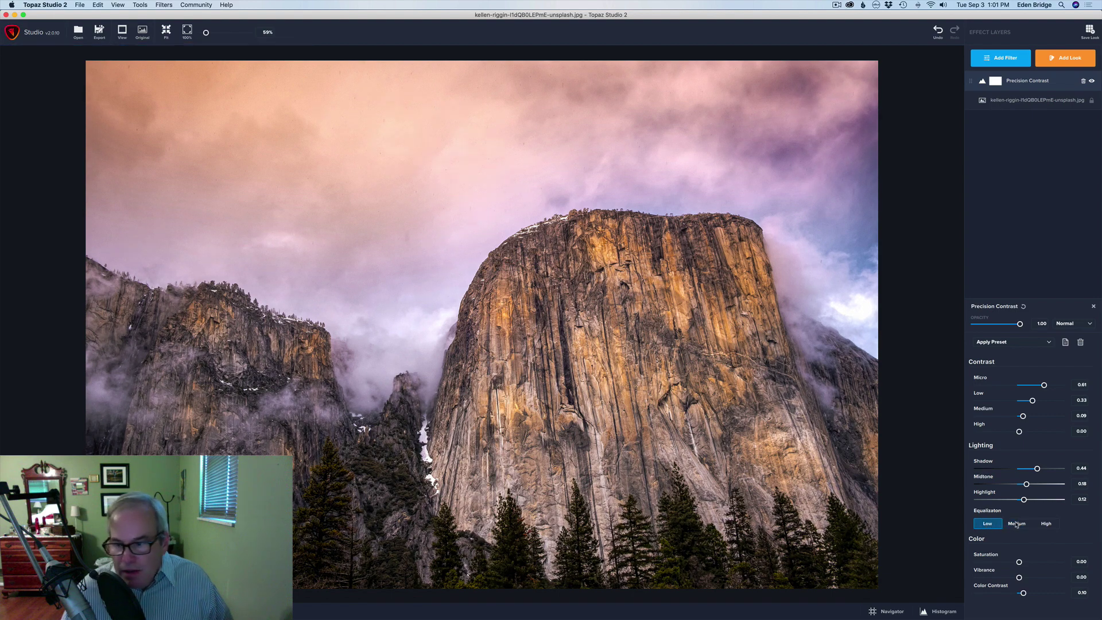
click(1046, 525)
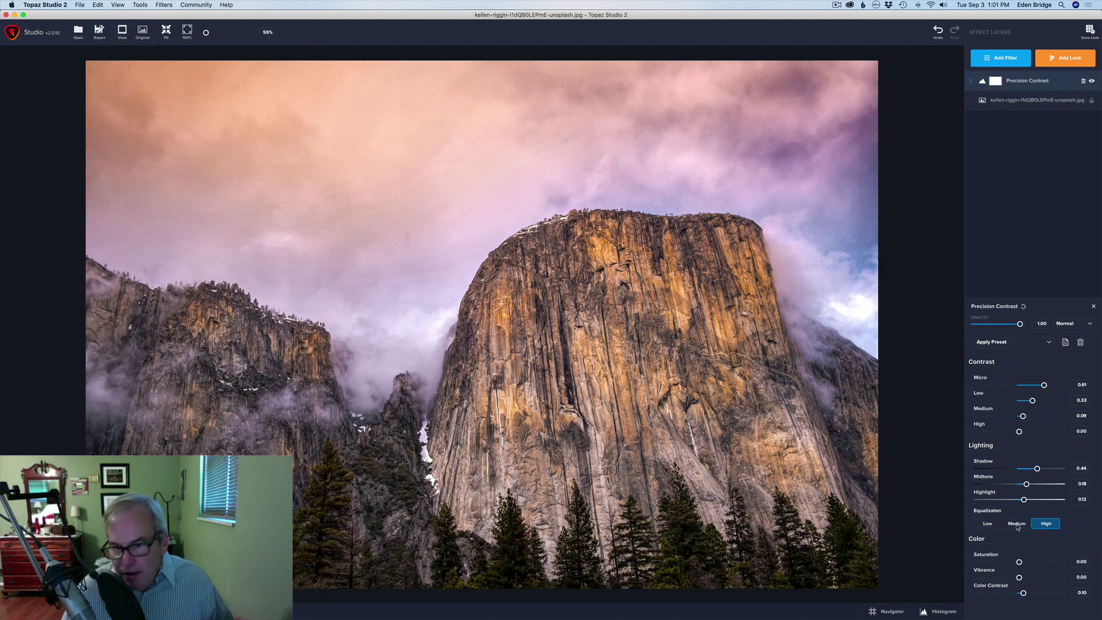
click(1018, 524)
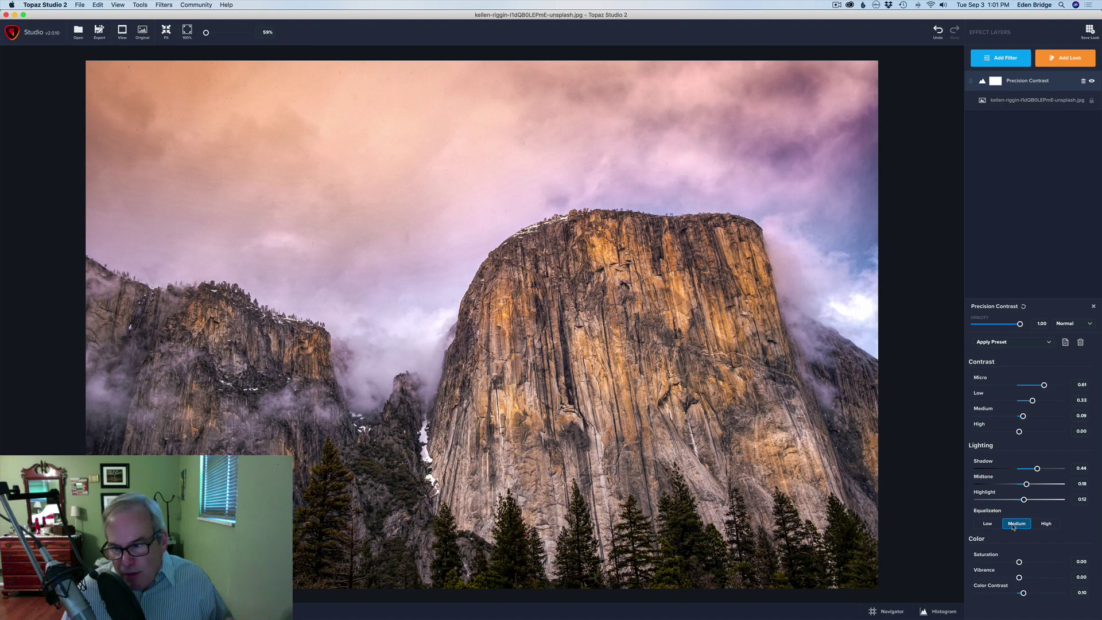
click(990, 524)
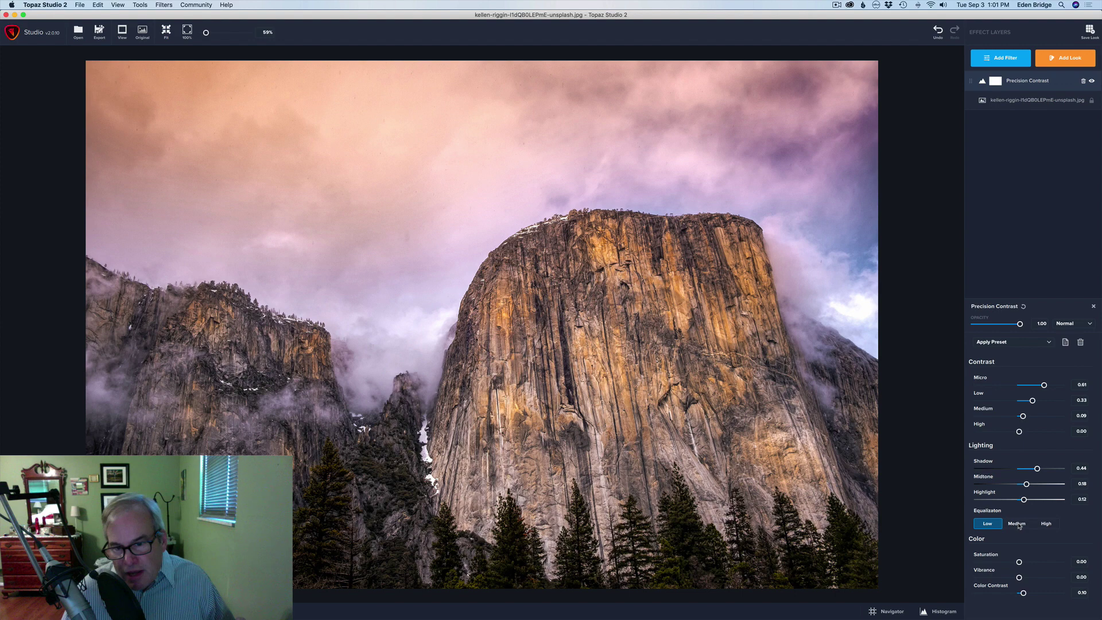
click(1018, 524)
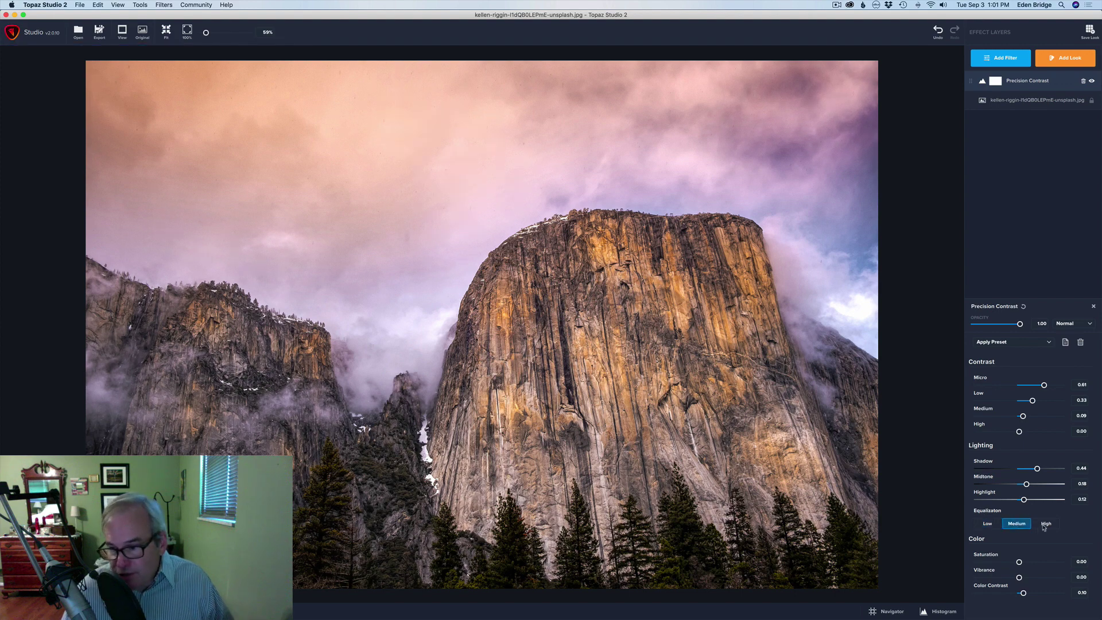
click(1045, 524)
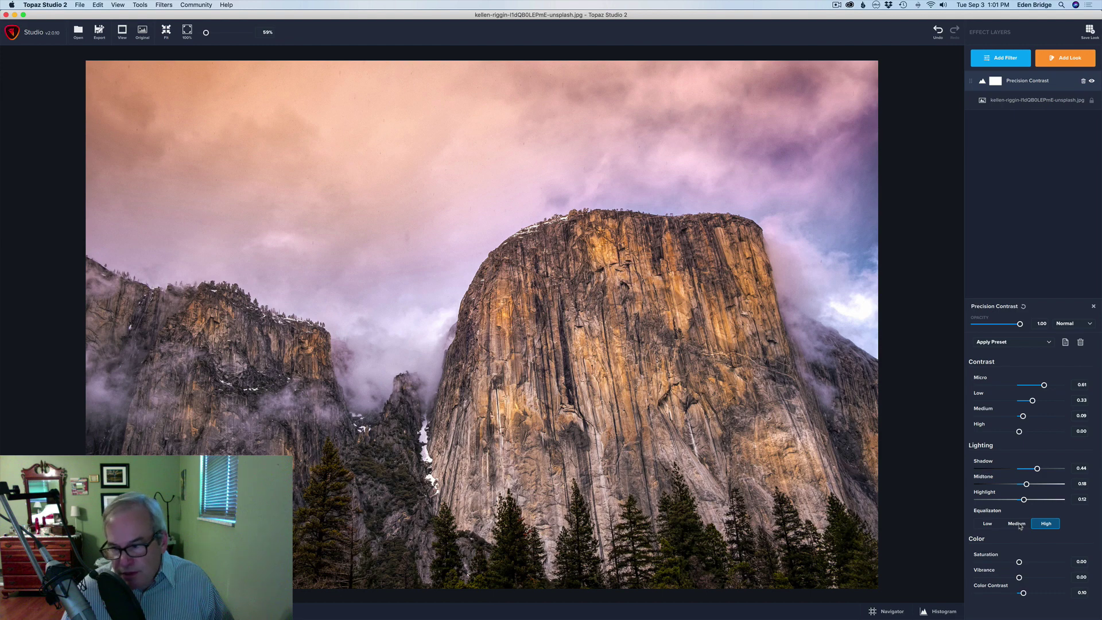
click(1017, 524)
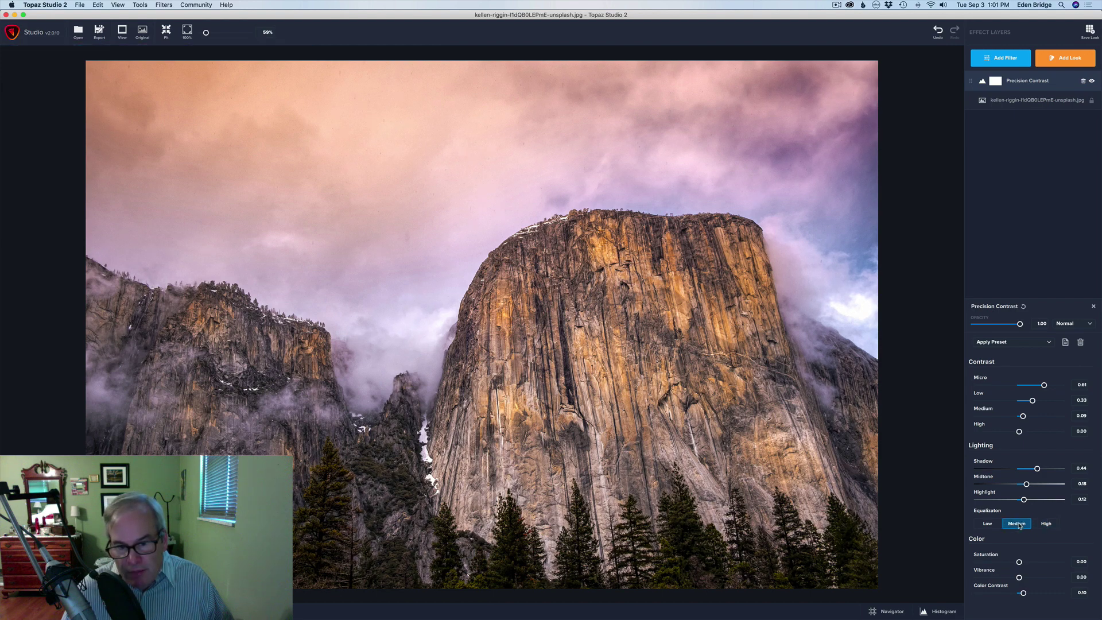
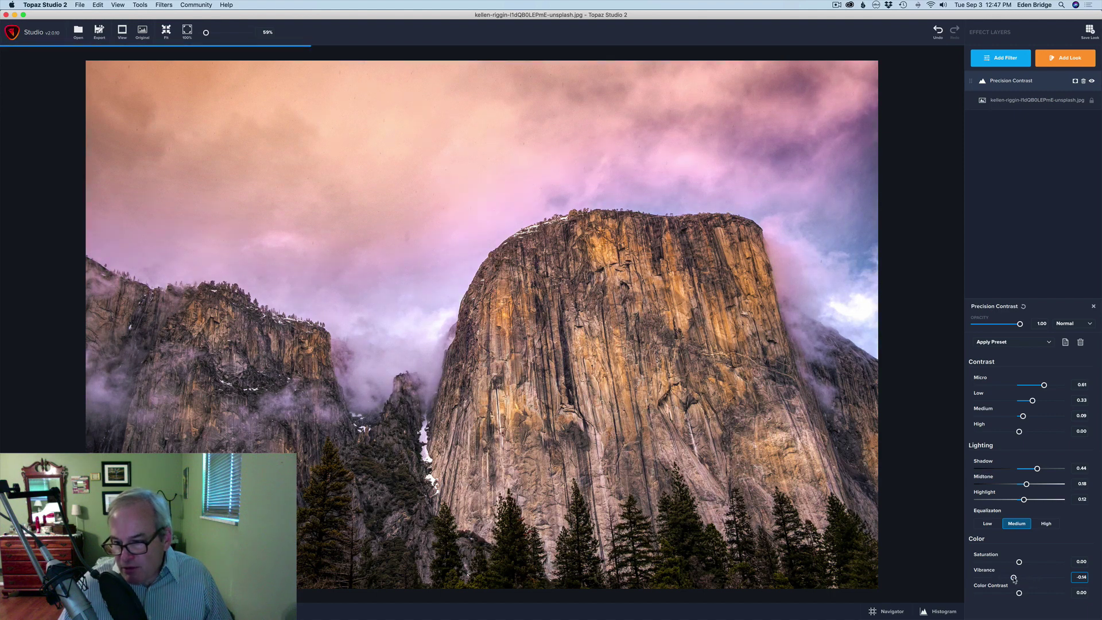
- Reset the Precision Contrast vibrance to 0.00 and set the color contrast to 0.10
double_click(987, 570)
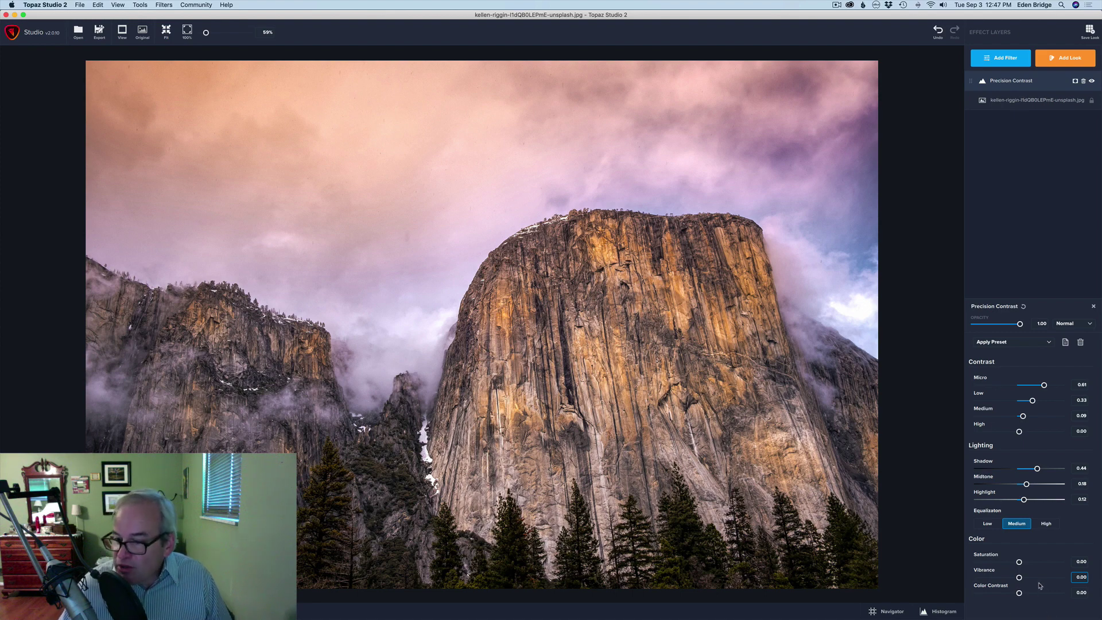
click(1019, 594)
drag(1019, 594, 1043, 594)
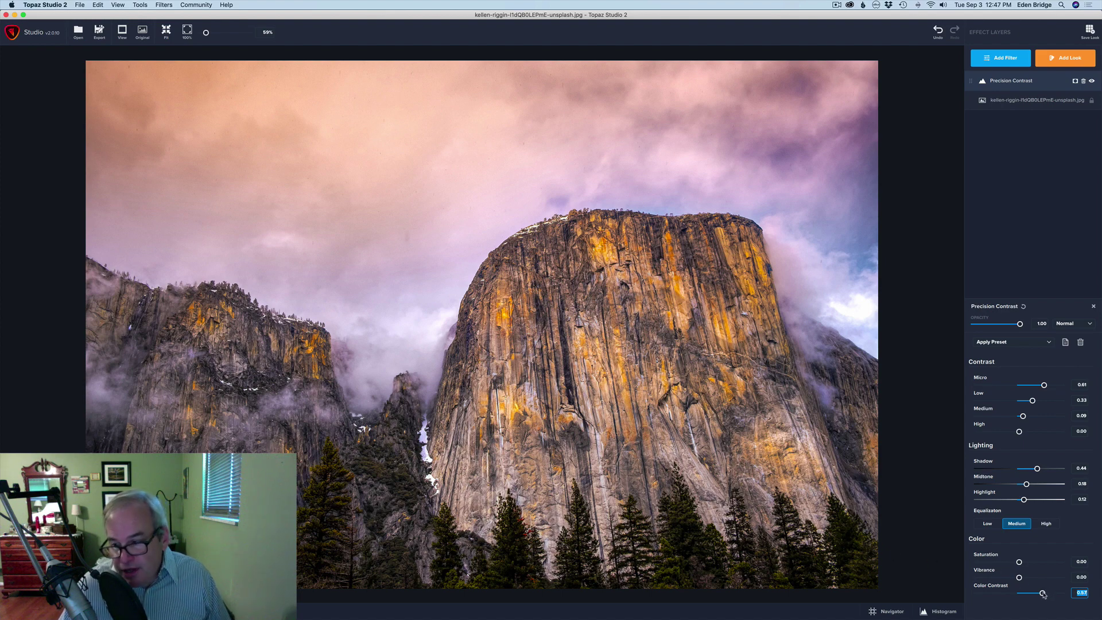
mouse_move(1045, 595)
mouse_down()
mouse_move(978, 592)
mouse_move(1023, 595)
mouse_up()
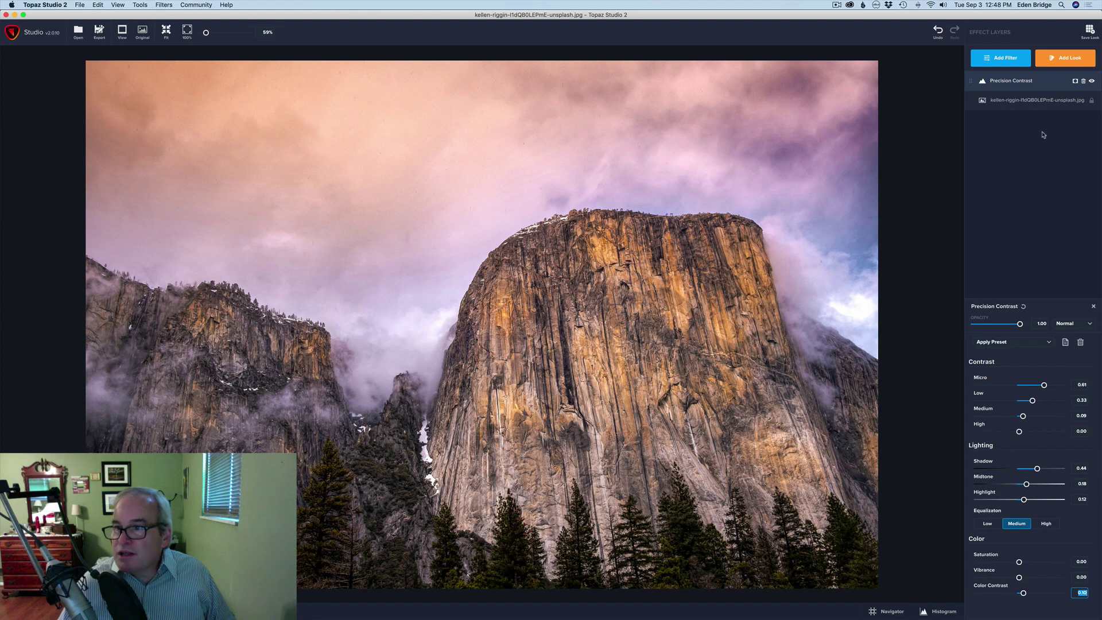
- Add a mask to Precision Contrast and brush the effect off the sky with a black brush, transparency 0.00 and radius 0.74
click(1076, 82)
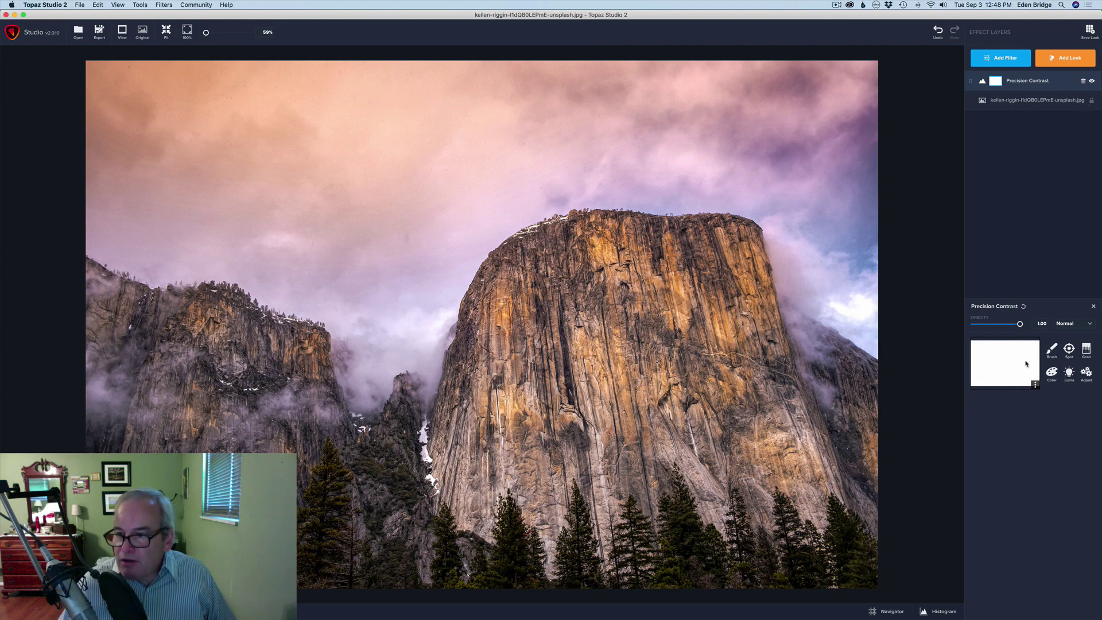
click(1052, 350)
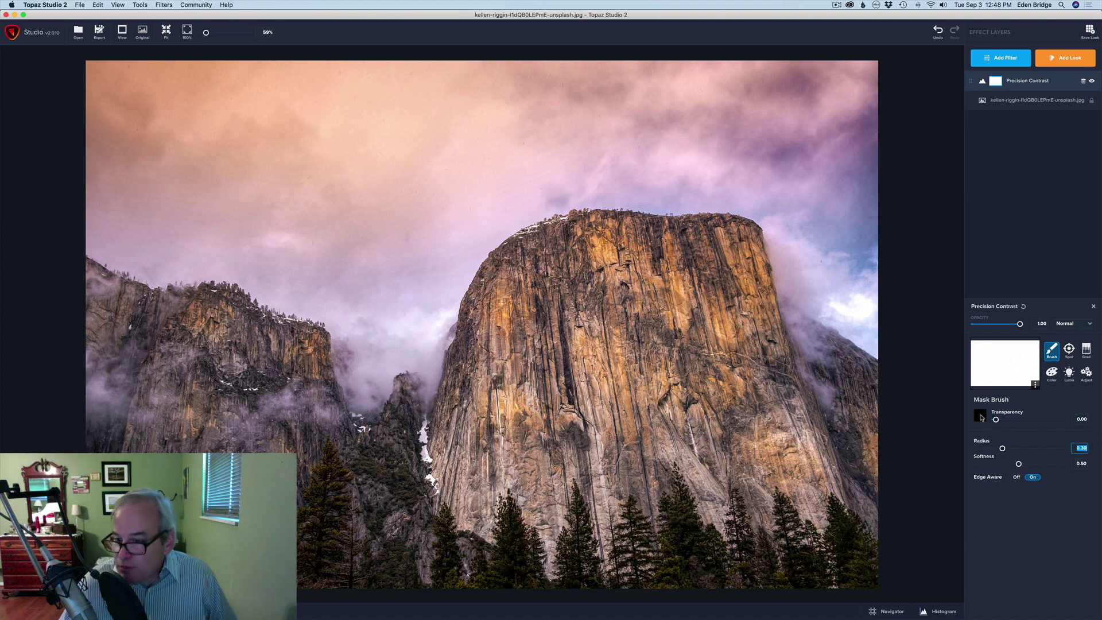
mouse_move(996, 420)
mouse_down()
mouse_move(1093, 431)
mouse_move(989, 417)
mouse_up()
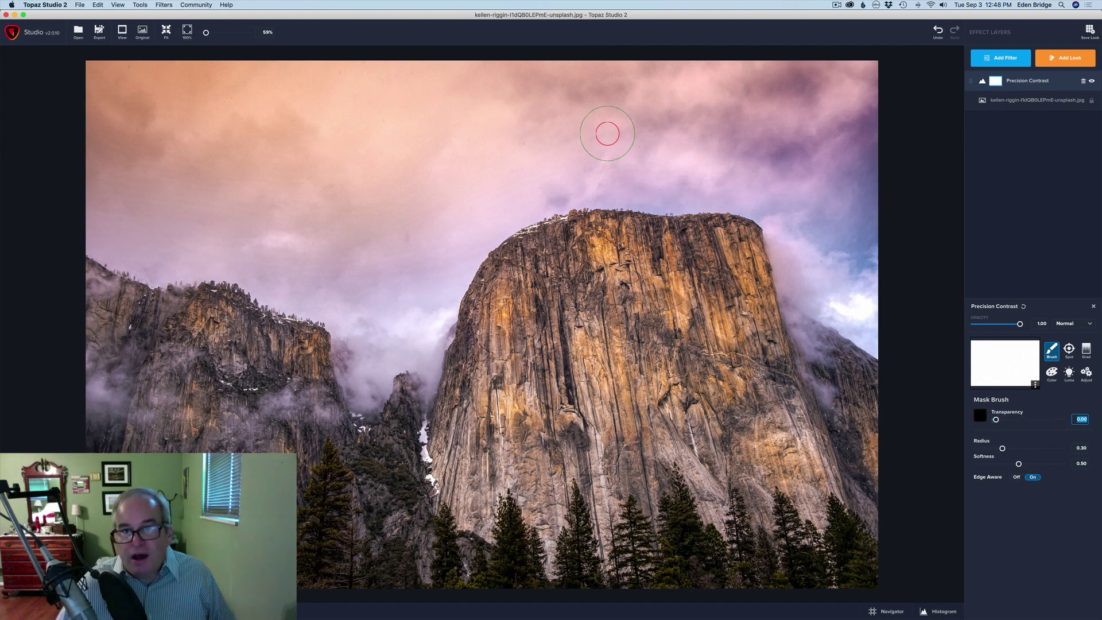
drag(1002, 449, 1006, 449)
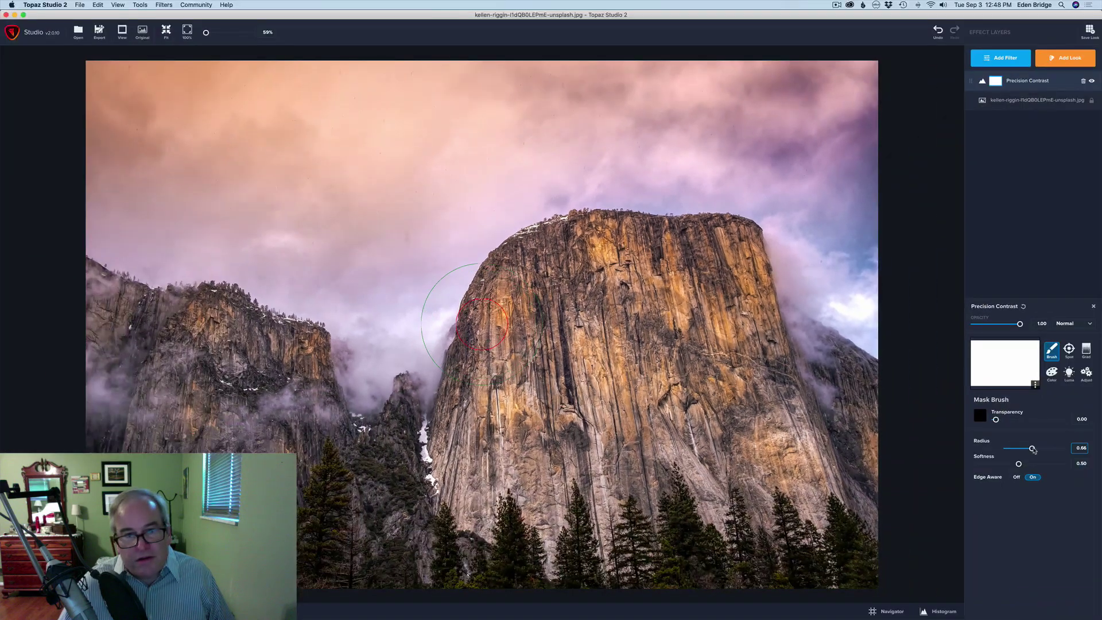
drag(1033, 449, 1040, 451)
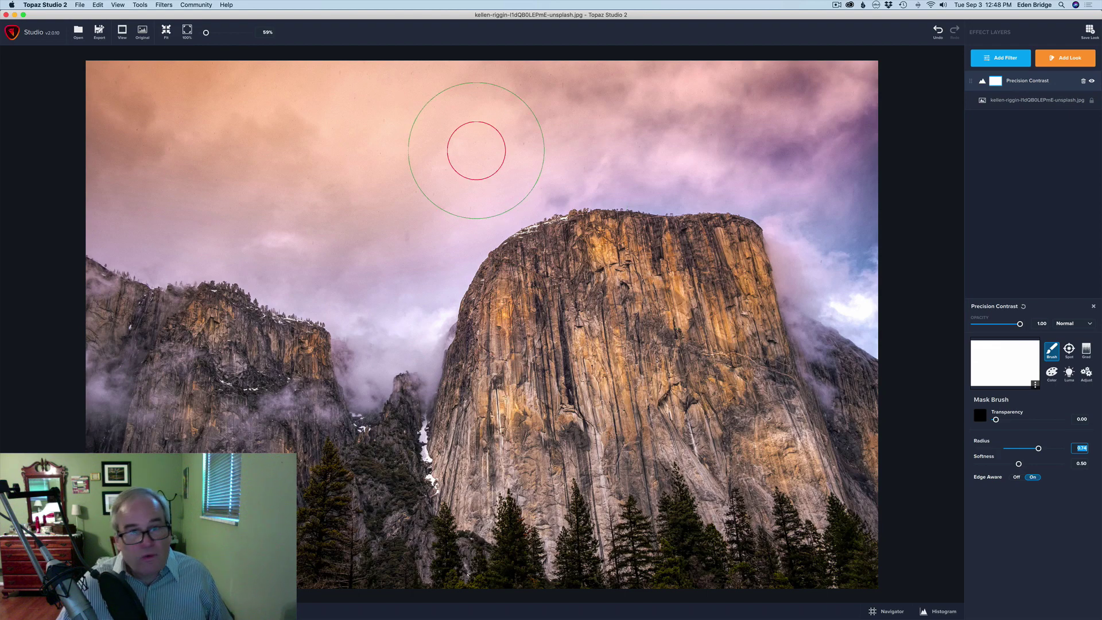
mouse_move(102, 87)
mouse_down()
mouse_move(570, 114)
mouse_move(864, 90)
mouse_move(875, 307)
mouse_move(824, 249)
mouse_move(800, 195)
mouse_move(743, 170)
mouse_move(576, 156)
mouse_move(492, 174)
mouse_move(465, 189)
mouse_move(460, 201)
mouse_move(475, 197)
mouse_move(415, 266)
mouse_move(394, 312)
mouse_move(352, 270)
mouse_move(293, 270)
mouse_move(281, 254)
mouse_move(187, 239)
mouse_move(128, 198)
mouse_move(125, 216)
mouse_move(111, 178)
mouse_move(136, 160)
mouse_move(628, 184)
mouse_up()
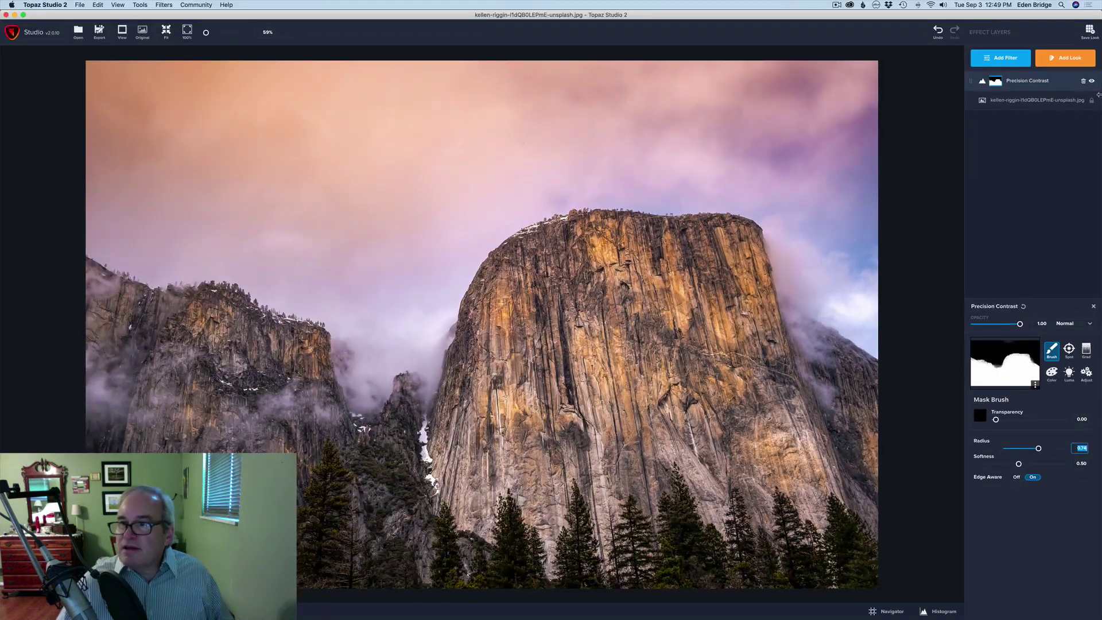
- Compare the photo with and without the masked Precision Contrast effect, leaving the effect enabled
click(1092, 82)
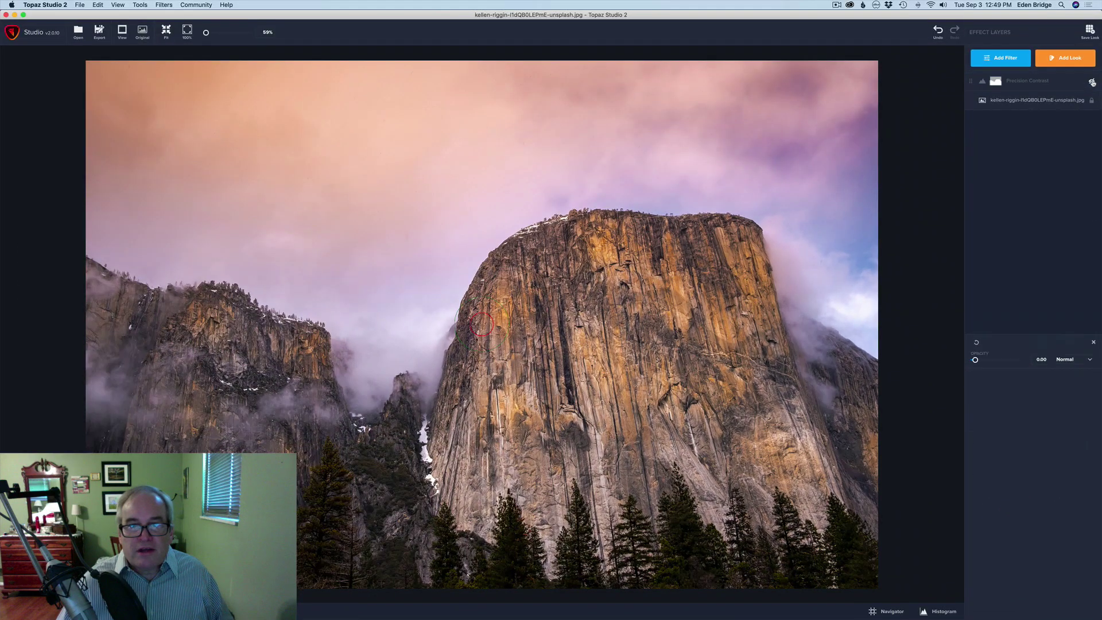
click(1093, 81)
click(1093, 81)
click(1092, 82)
click(1093, 83)
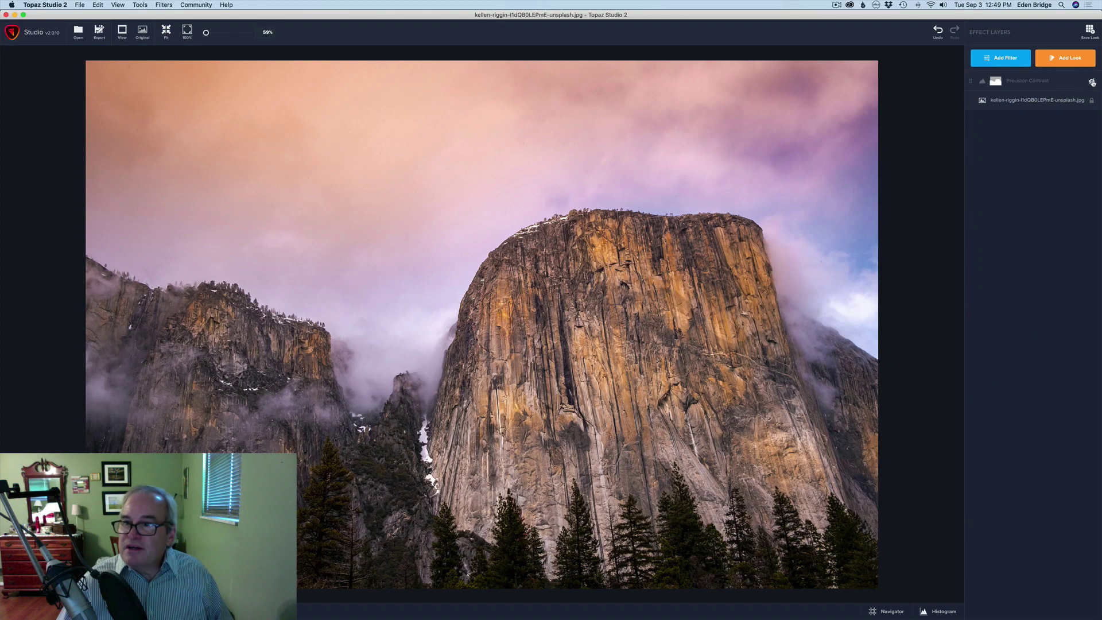
click(1092, 82)
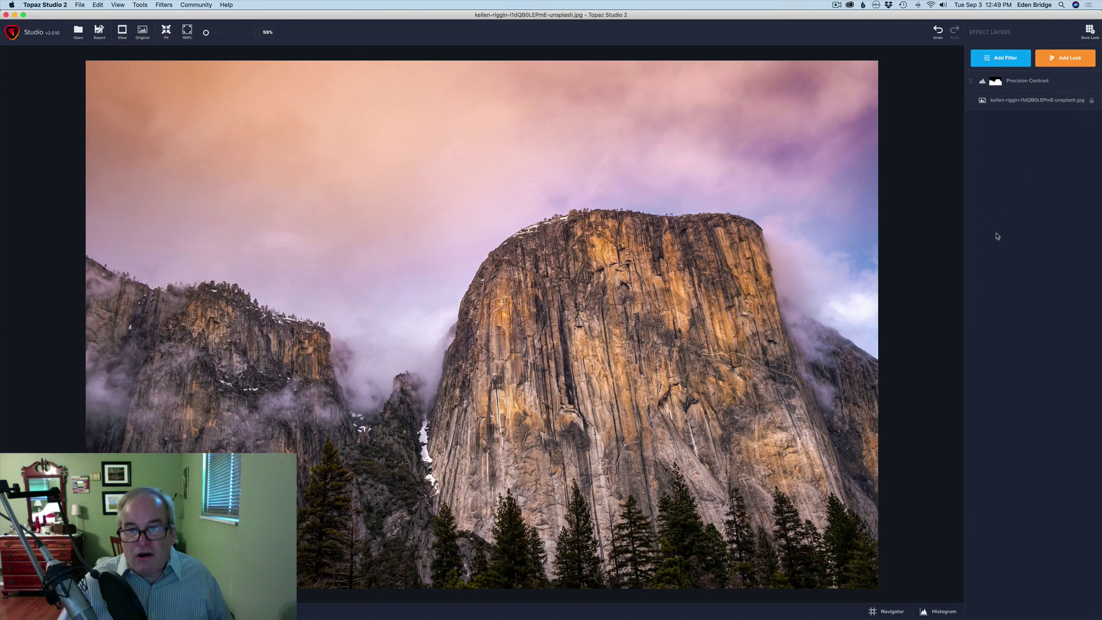